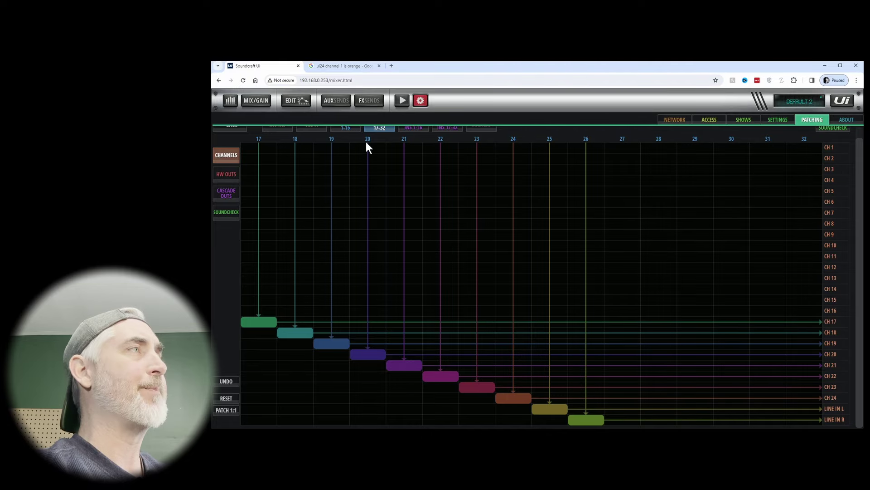
# Step: Look over the mixer channels, then patch channel 1's source to local Input 1 and return to the mixer view
pyautogui.click(255, 100)
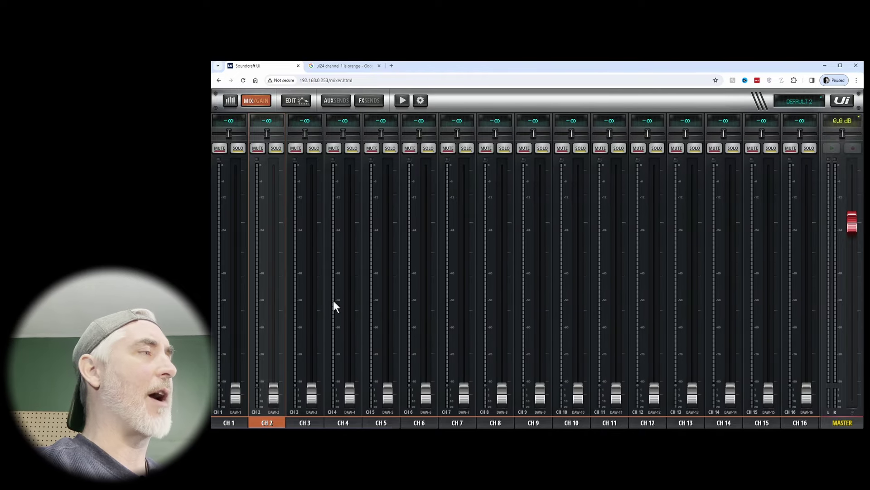
pyautogui.moveTo(552, 336); pyautogui.dragTo(352, 317)
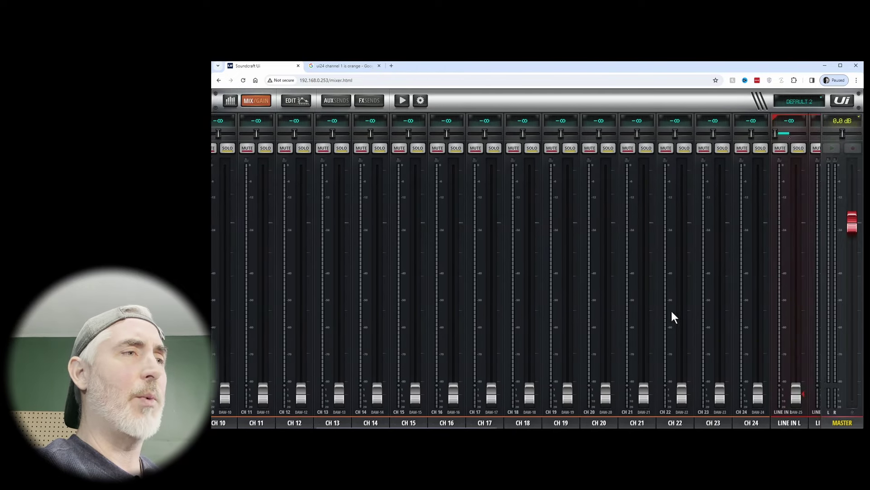
pyautogui.moveTo(670, 313); pyautogui.dragTo(685, 303)
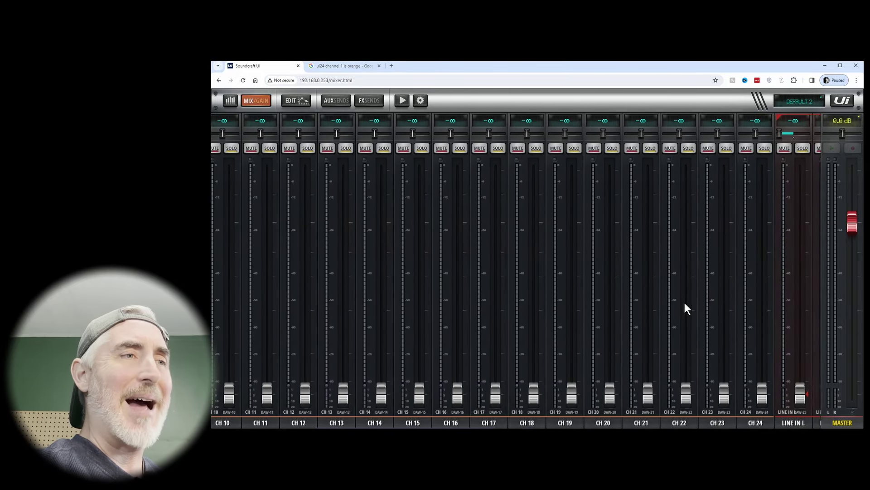
pyautogui.moveTo(555, 298); pyautogui.dragTo(657, 298)
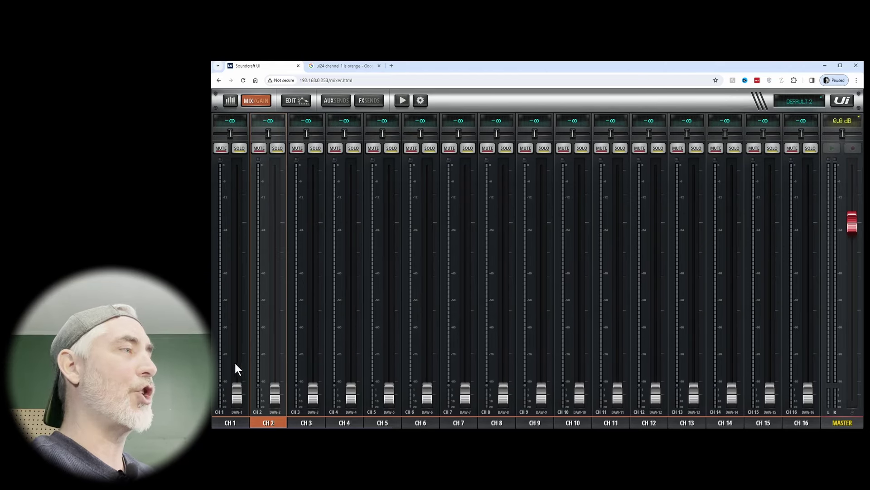
pyautogui.click(230, 422)
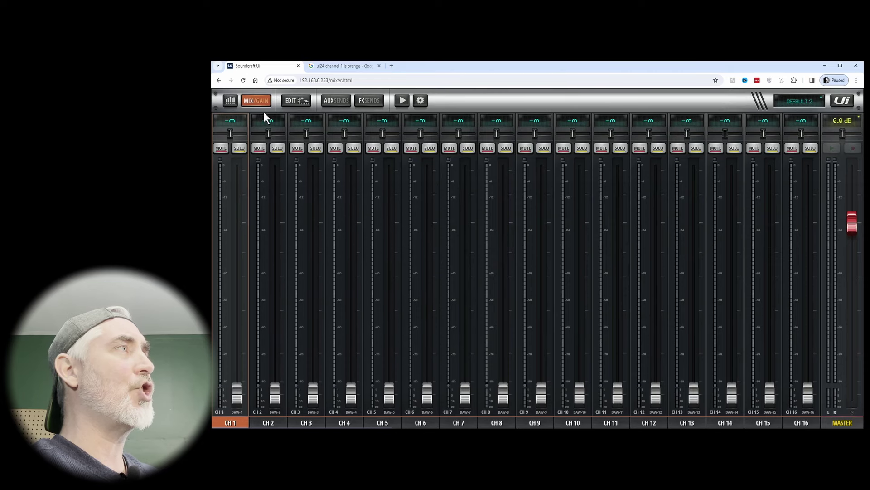
pyautogui.click(294, 101)
pyautogui.click(320, 143)
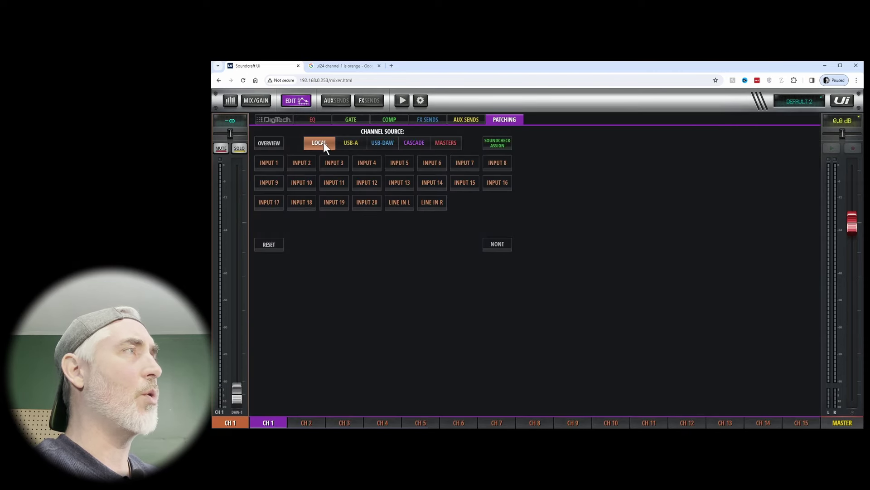
pyautogui.click(269, 163)
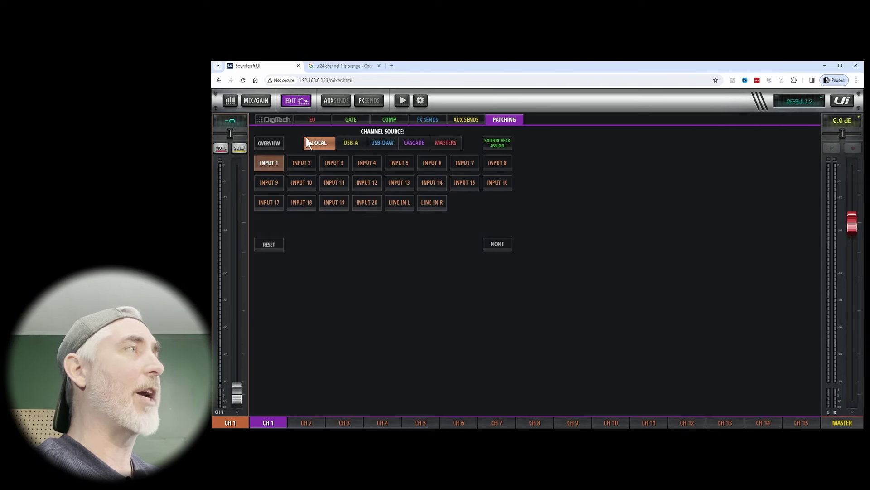
pyautogui.click(293, 99)
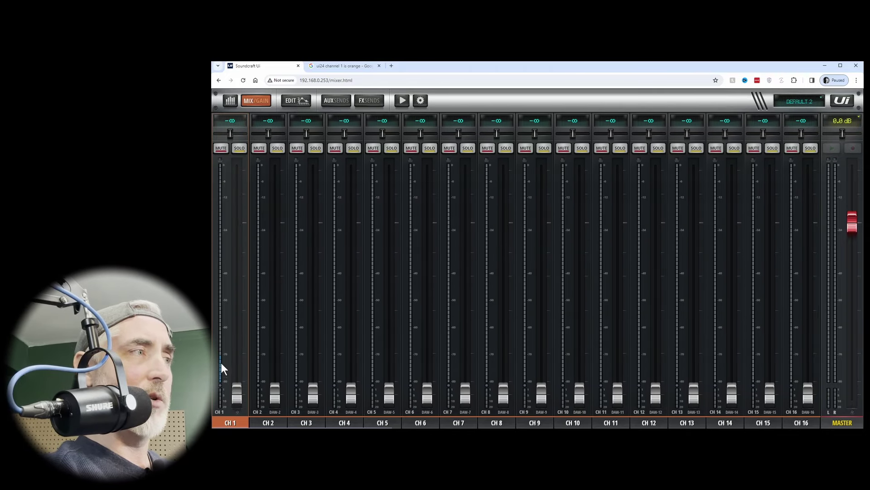
# Step: Raise channel 1's input gain to about +29 dB and return to the mix faders
pyautogui.click(255, 100)
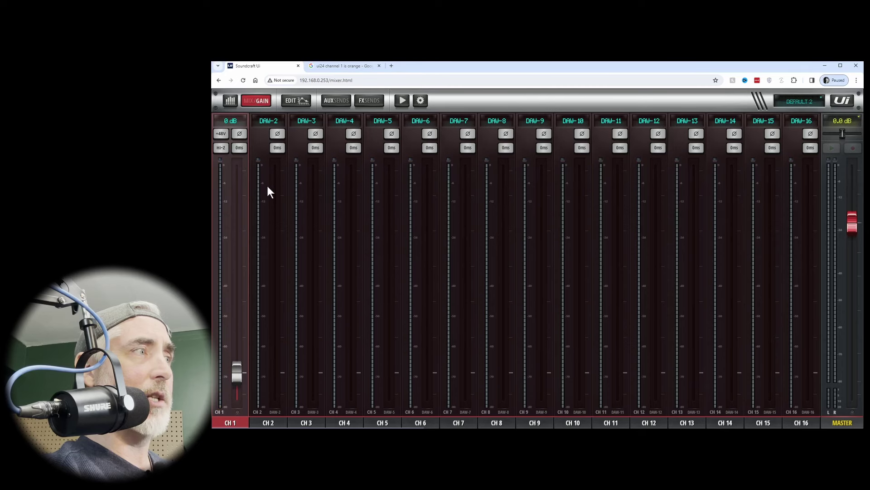
pyautogui.moveTo(234, 380); pyautogui.dragTo(242, 312)
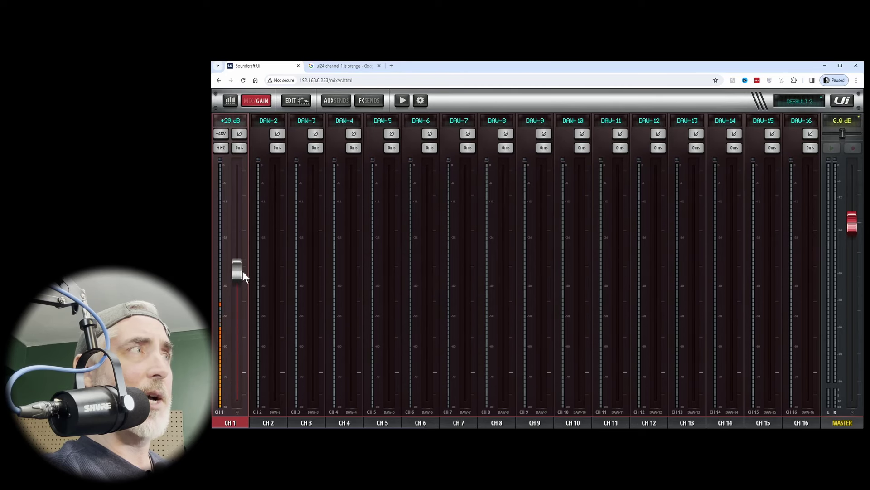
pyautogui.click(250, 100)
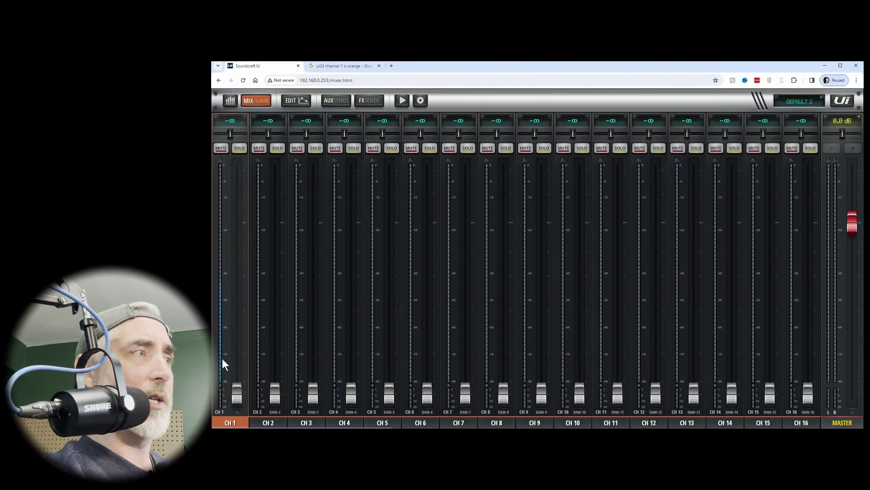
# Step: Raise channel 1's fader to about -6.4 dB and lower the master fader to about -33 dB
pyautogui.moveTo(236, 400); pyautogui.dragTo(232, 300)
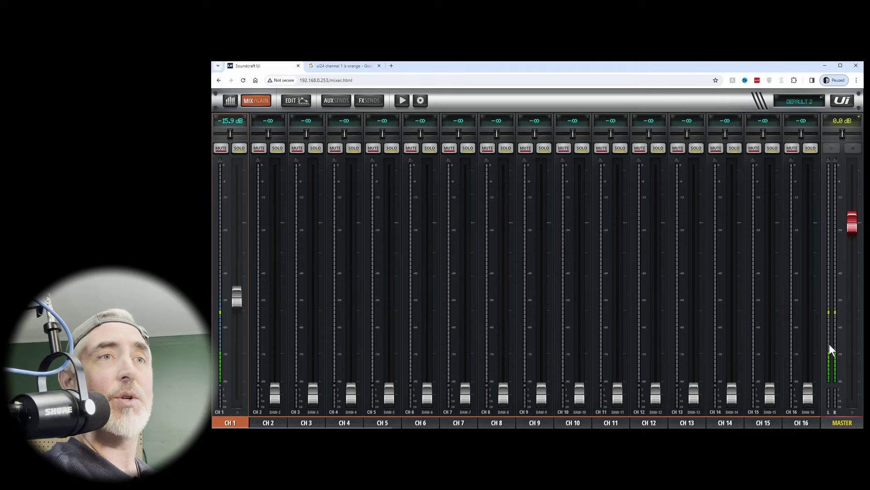
pyautogui.moveTo(849, 227); pyautogui.dragTo(849, 220)
pyautogui.moveTo(232, 293); pyautogui.dragTo(238, 259)
pyautogui.moveTo(850, 217); pyautogui.dragTo(854, 348)
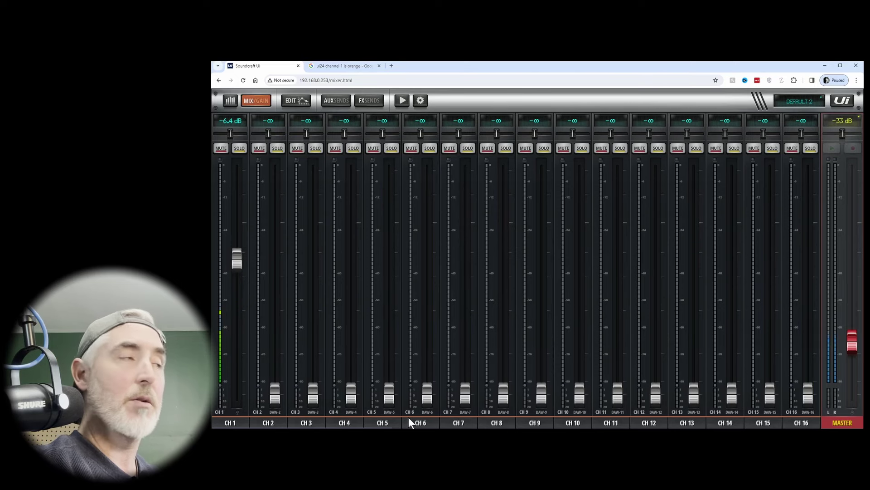
# Step: Patch channel 2's source to local Input 2
pyautogui.click(270, 419)
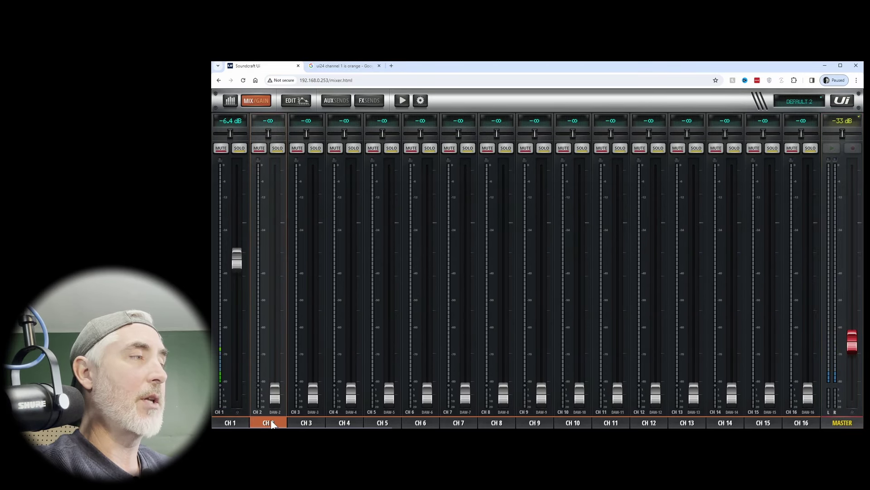
pyautogui.click(292, 99)
pyautogui.click(320, 143)
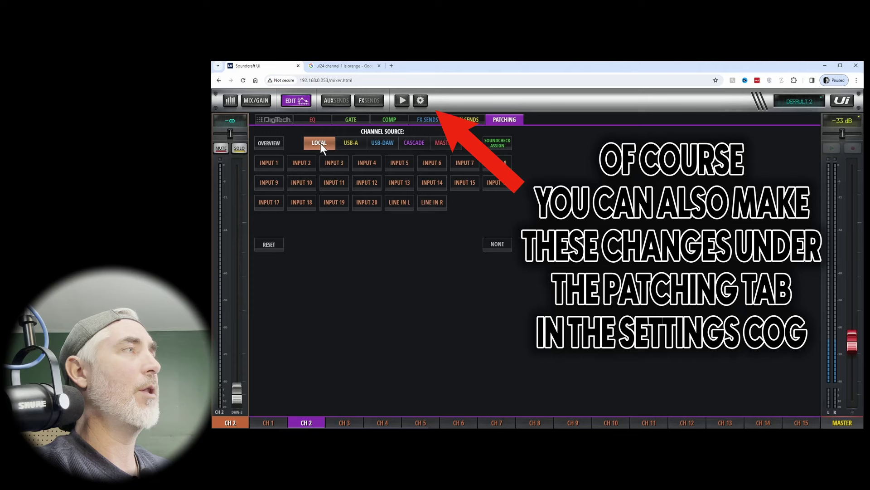
pyautogui.click(301, 162)
# Step: Patch channel 3's source to local Input 3 and return to the mixer view
pyautogui.click(344, 422)
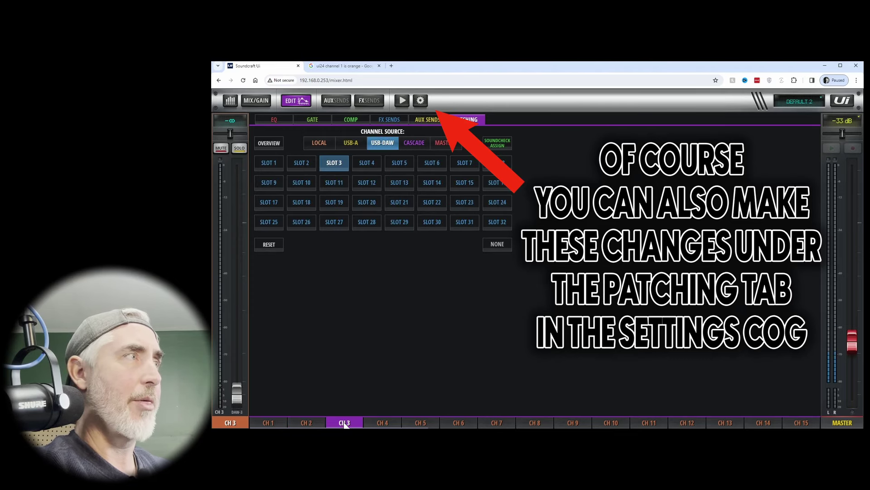
pyautogui.click(320, 140)
pyautogui.click(333, 162)
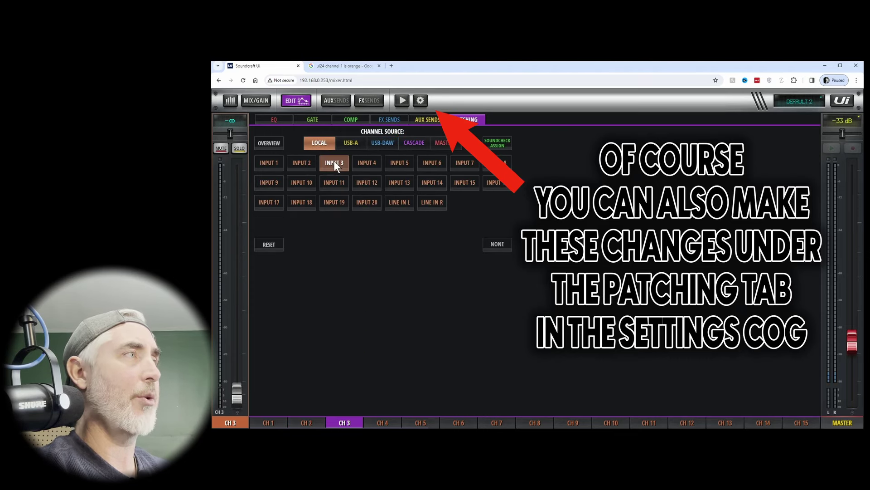
pyautogui.click(297, 102)
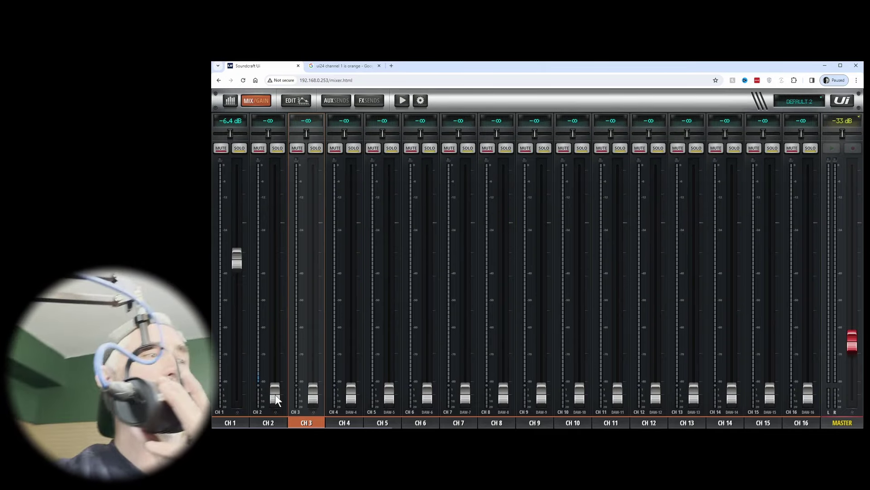
# Step: Raise channel 2's fader to about -23 dB and its input gain to about +30 dB
pyautogui.moveTo(276, 394); pyautogui.dragTo(290, 319)
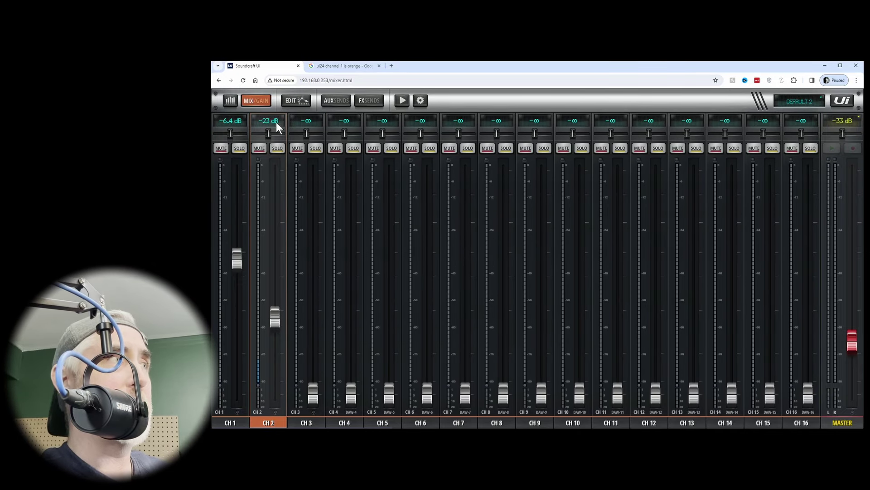
pyautogui.click(256, 101)
pyautogui.moveTo(267, 365); pyautogui.dragTo(282, 266)
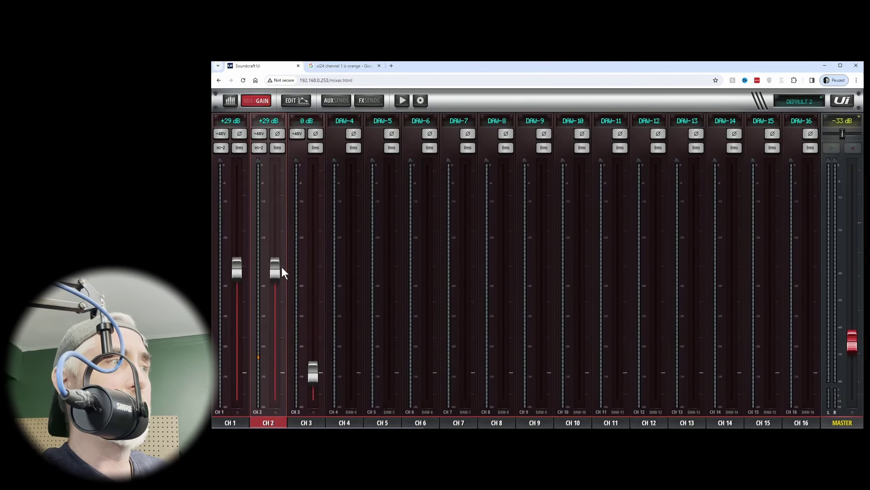
pyautogui.click(268, 100)
# Step: Bring channel 2's fader up to about -5.4 dB and lower the master fader to about -36 dB
pyautogui.moveTo(278, 320); pyautogui.dragTo(277, 233)
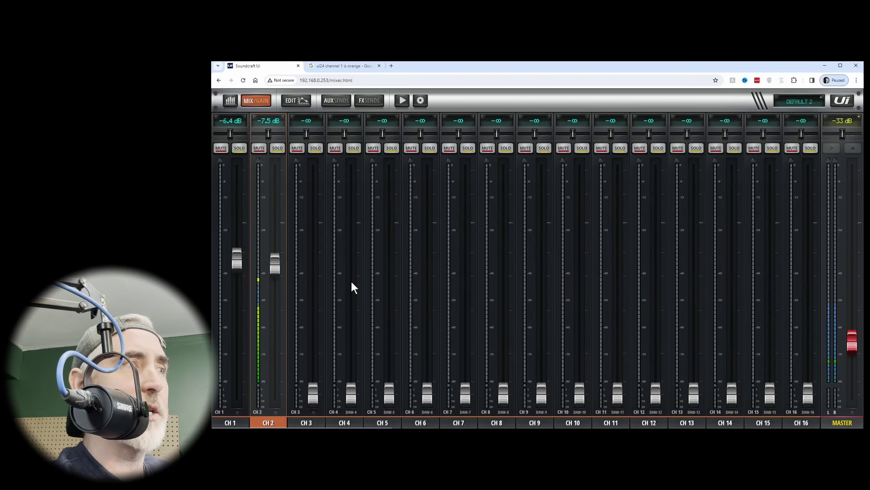
pyautogui.moveTo(852, 347)
pyautogui.mouseDown()
pyautogui.moveTo(849, 176)
pyautogui.moveTo(851, 347)
pyautogui.mouseUp()
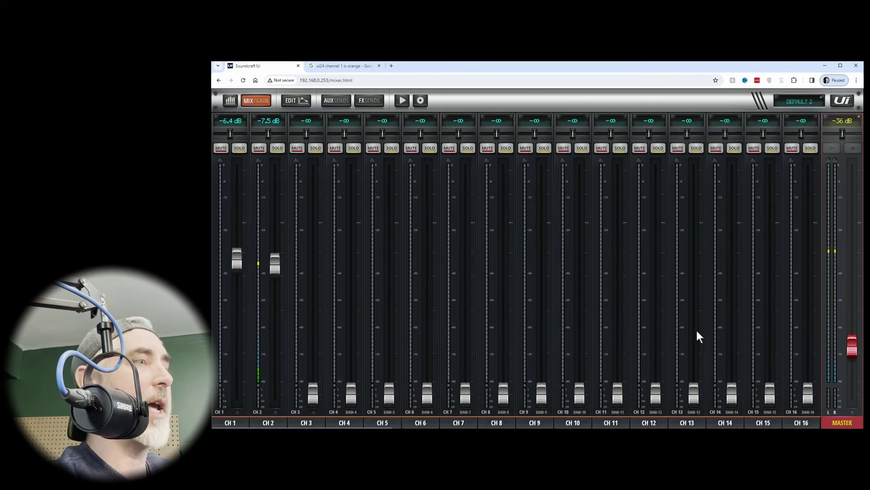
pyautogui.moveTo(276, 263); pyautogui.dragTo(277, 252)
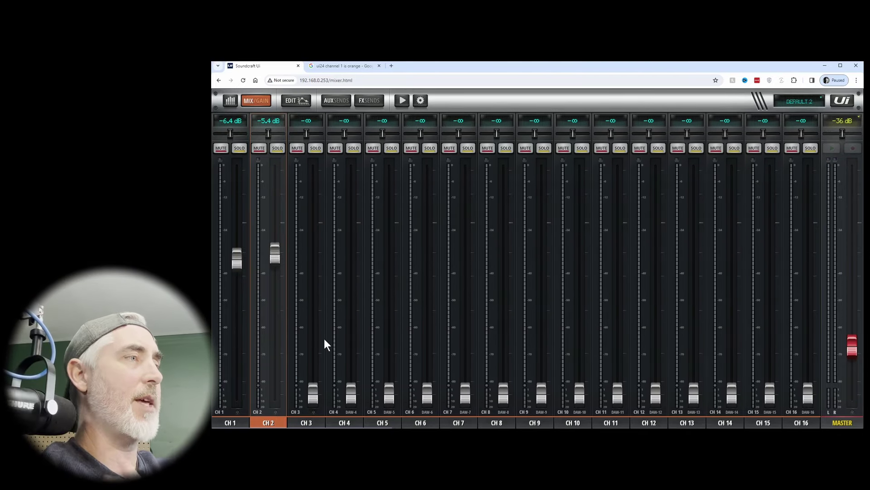
# Step: Raise channel 3's input gain to about +31 dB
pyautogui.click(314, 391)
pyautogui.click(255, 100)
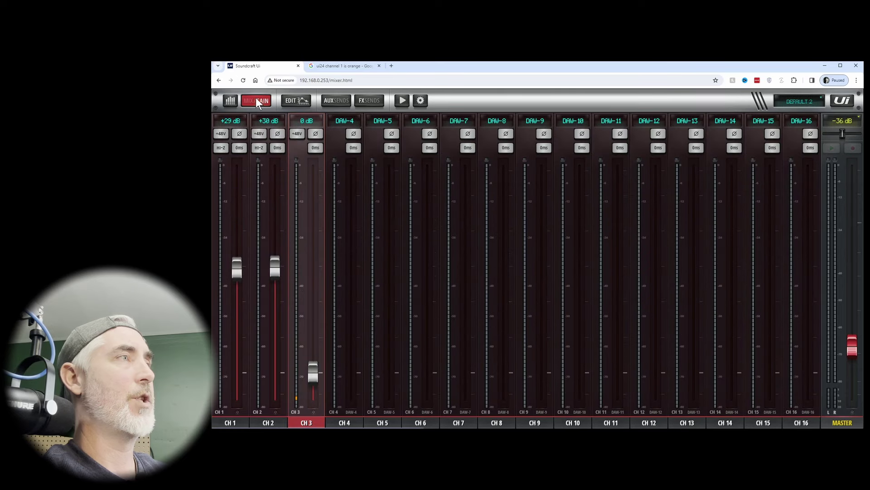
pyautogui.moveTo(313, 370); pyautogui.dragTo(313, 254)
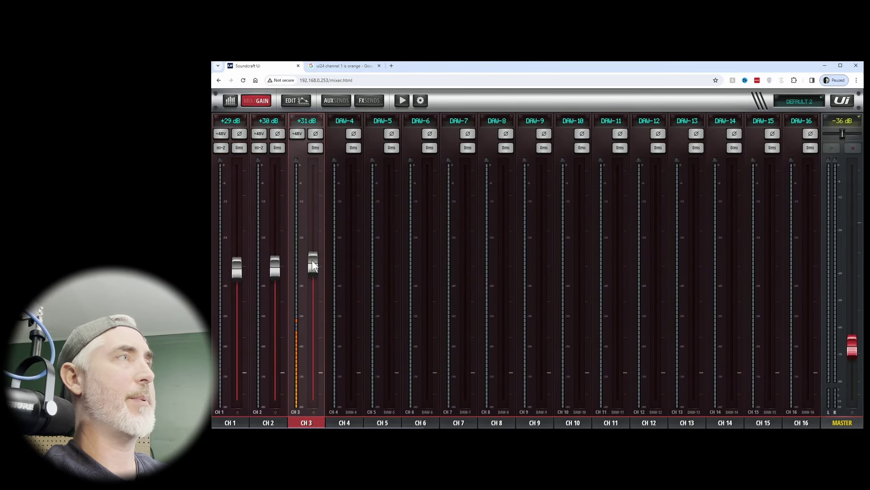
# Step: Raise channel 3's fader to about -7.0 dB in the mix view and adjust the master fader
pyautogui.click(249, 97)
pyautogui.moveTo(313, 393); pyautogui.dragTo(326, 257)
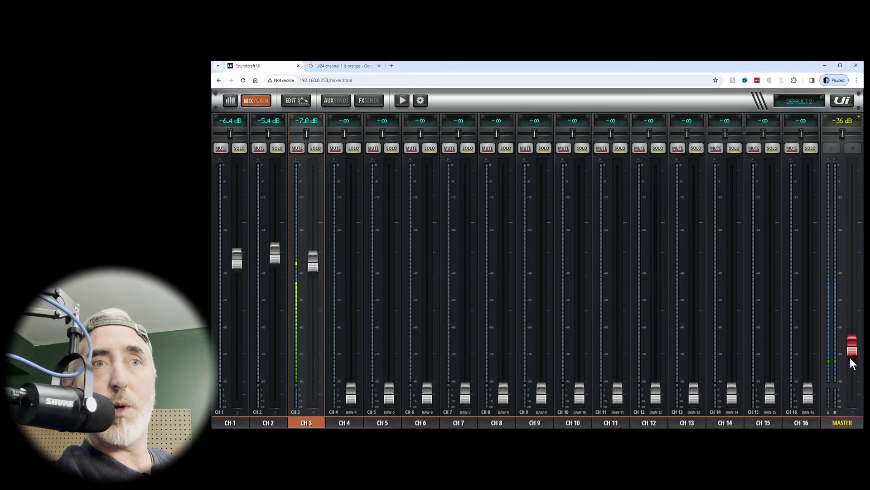
pyautogui.moveTo(850, 358); pyautogui.dragTo(862, 325)
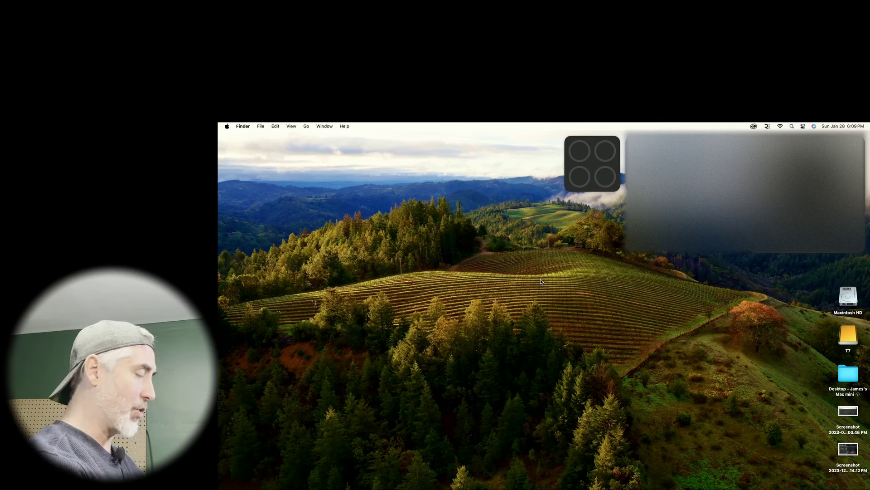
# Step: Open Audio MIDI Setup and check that the Soundcraft Ui24 is listed and used for sound input and output
pyautogui.press('super+space')
pyautogui.write('audio')
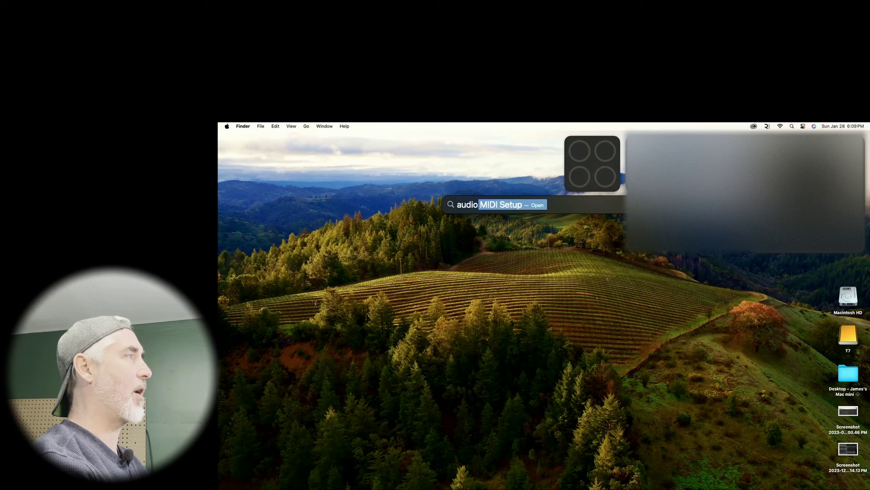
pyautogui.press('Return')
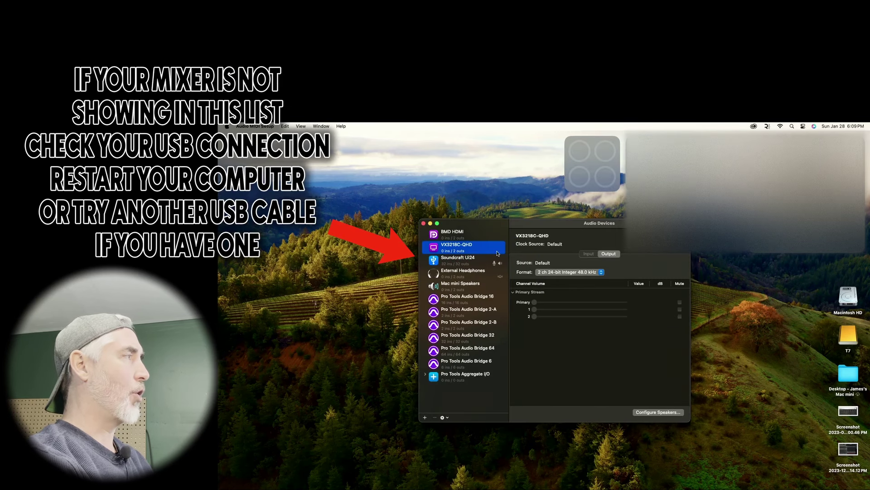
pyautogui.moveTo(682, 487)
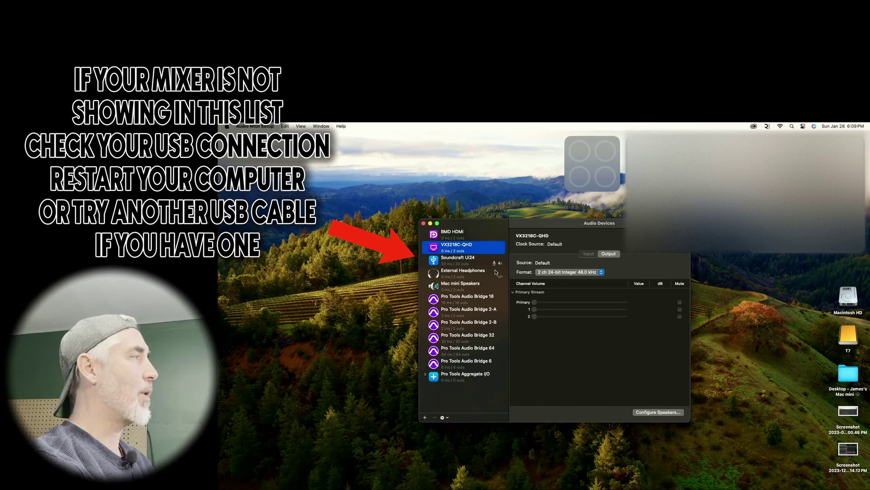
pyautogui.click(453, 261)
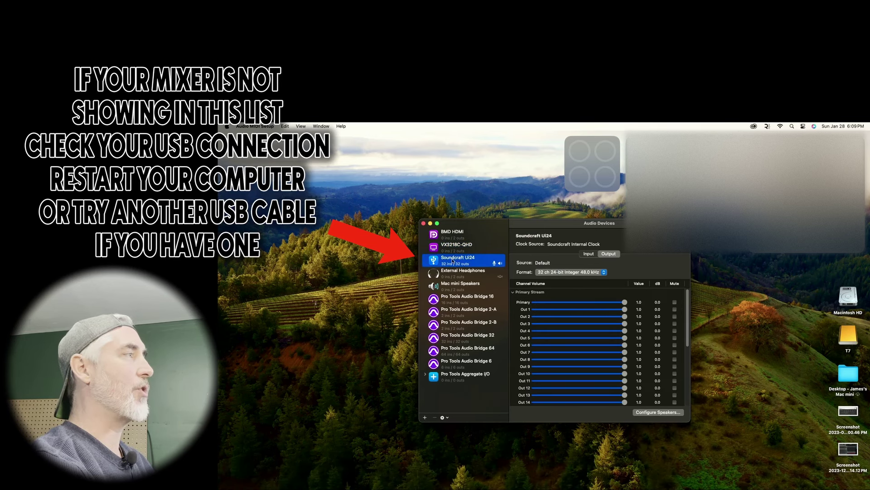
pyautogui.rightClick(480, 262)
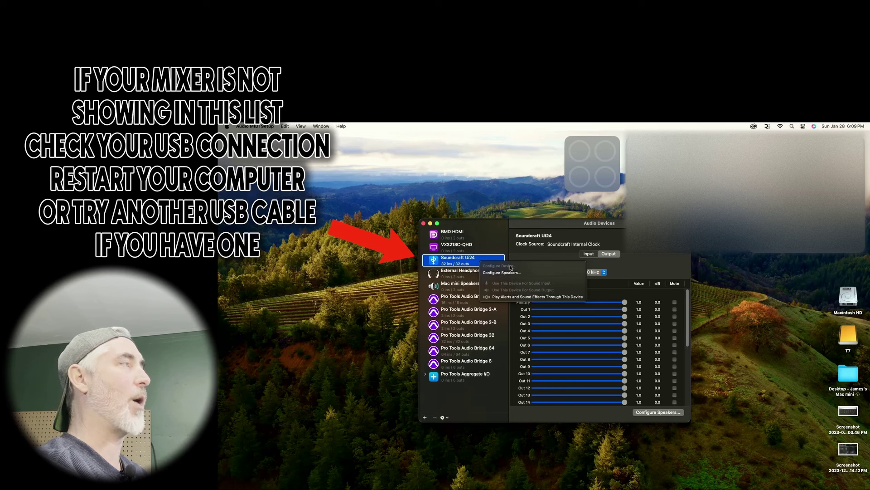
pyautogui.click(498, 261)
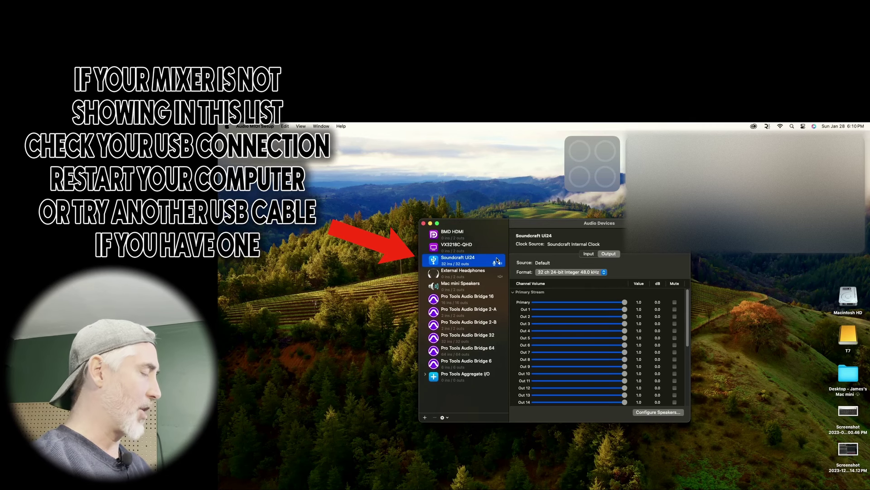
# Step: Quit Audio MIDI Setup, launch Logic Pro and continue with its trial version
pyautogui.press('super+q')
pyautogui.press('super+space')
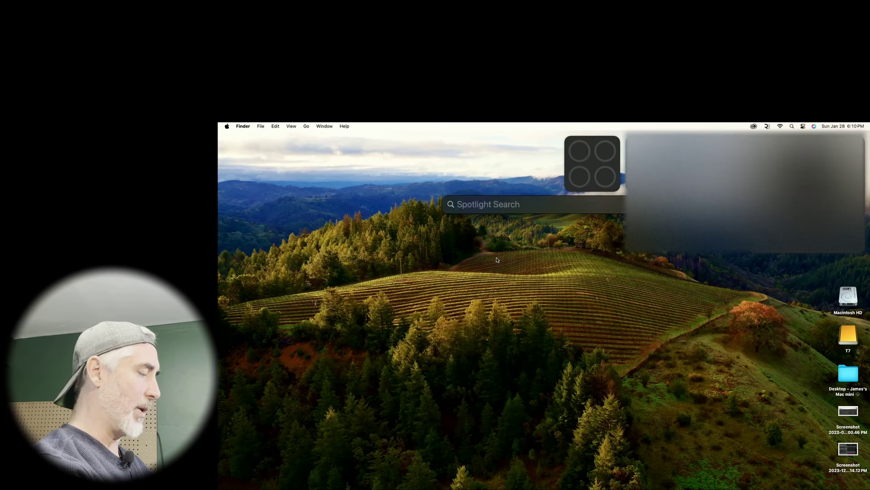
pyautogui.write('logic')
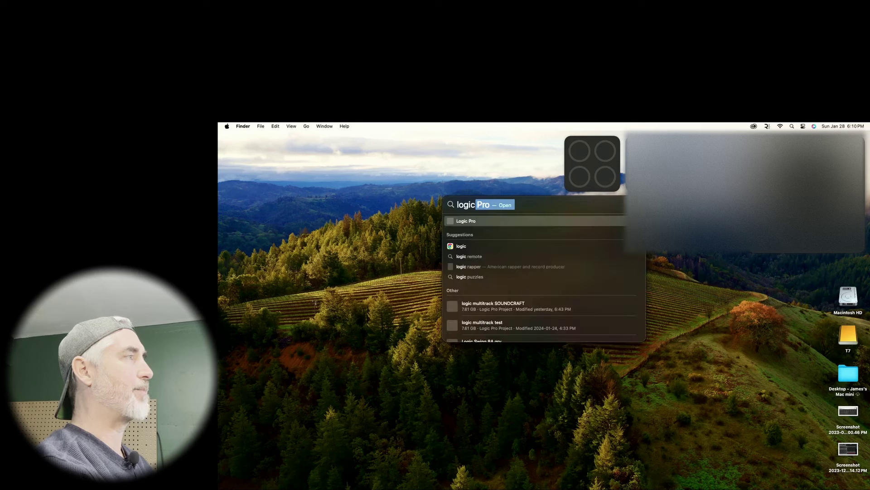
pyautogui.press('Return')
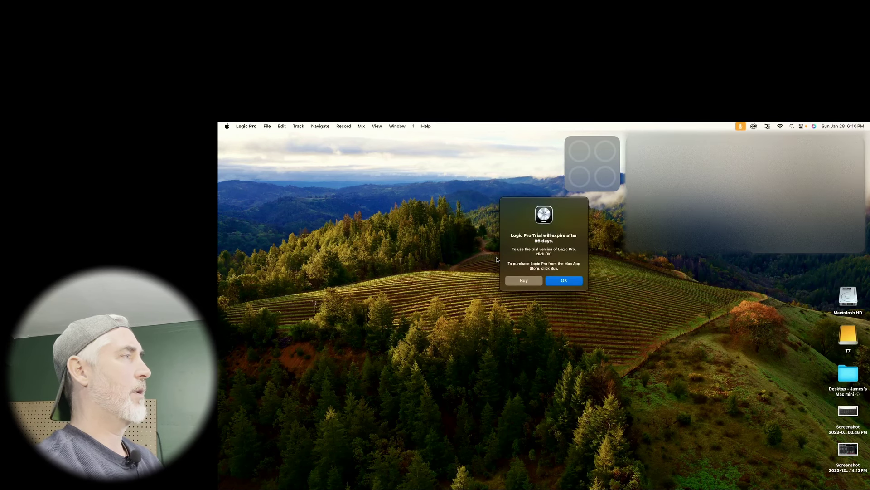
pyautogui.click(565, 283)
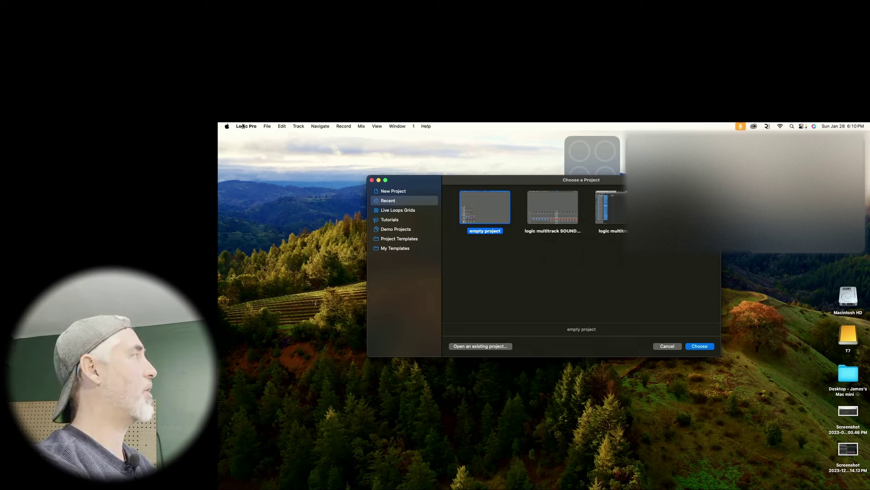
# Step: In the audio device settings, keep Core Audio enabled with Soundcraft Ui24 as output and input device, apply, and close the settings
pyautogui.click(243, 126)
pyautogui.moveTo(248, 152)
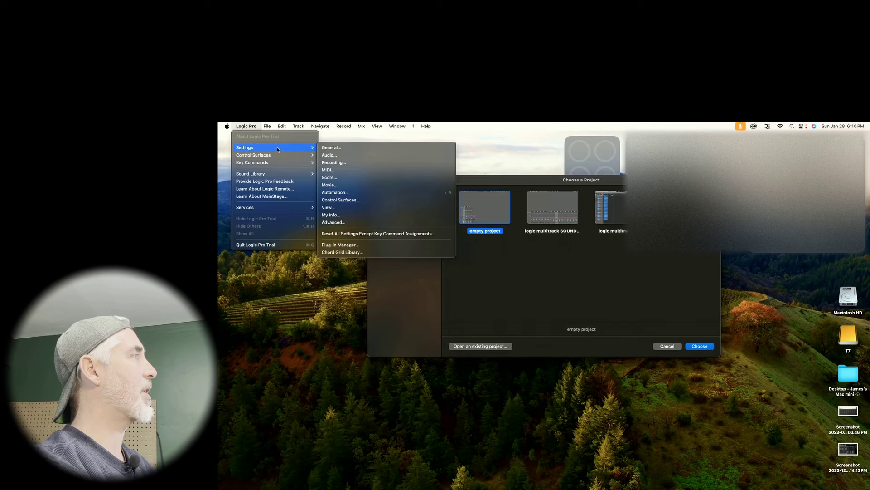
pyautogui.click(341, 157)
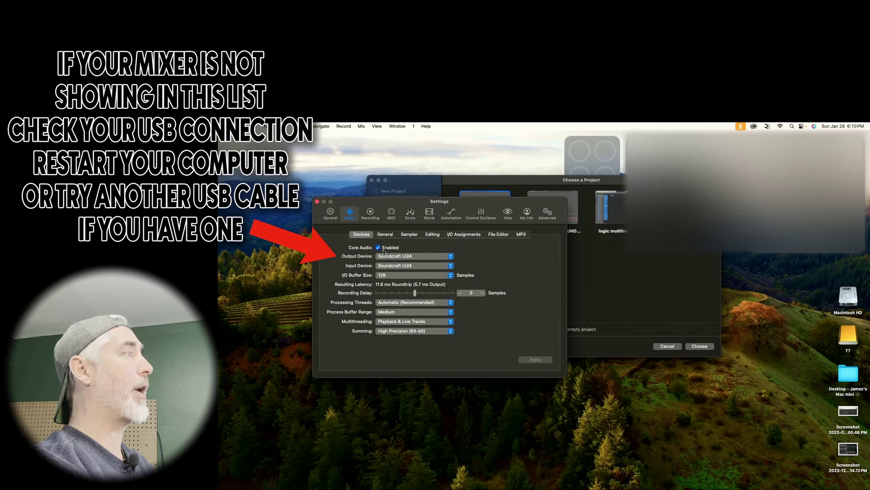
pyautogui.click(378, 247)
pyautogui.click(378, 247)
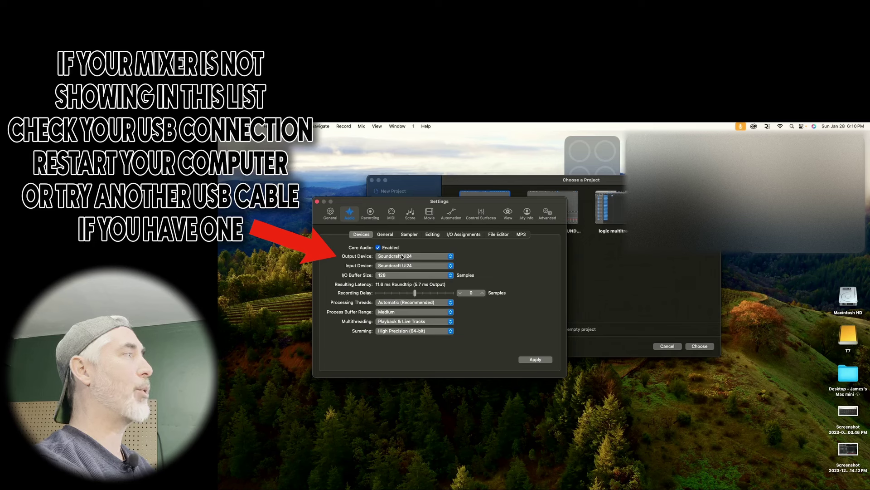
pyautogui.click(402, 257)
pyautogui.click(405, 258)
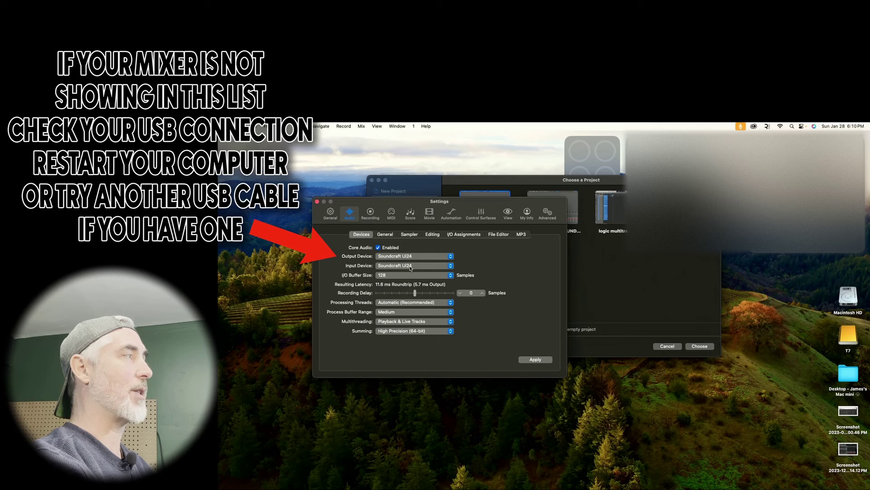
pyautogui.click(533, 359)
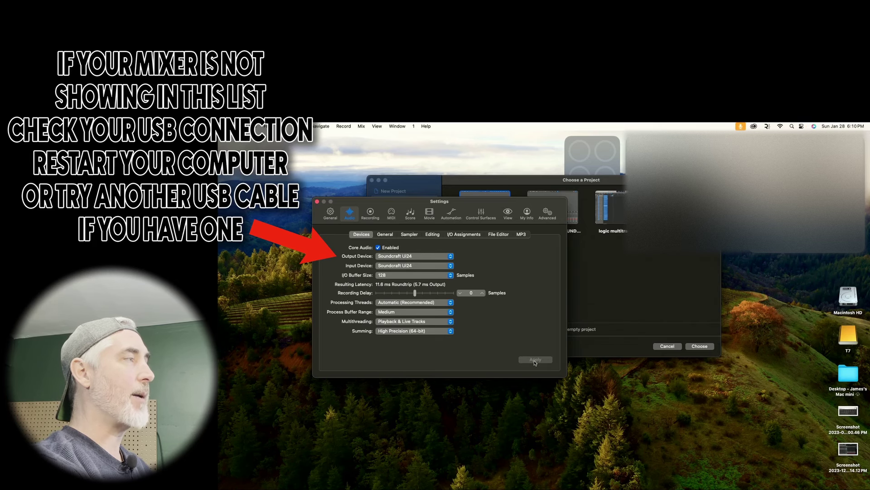
pyautogui.press('super+w')
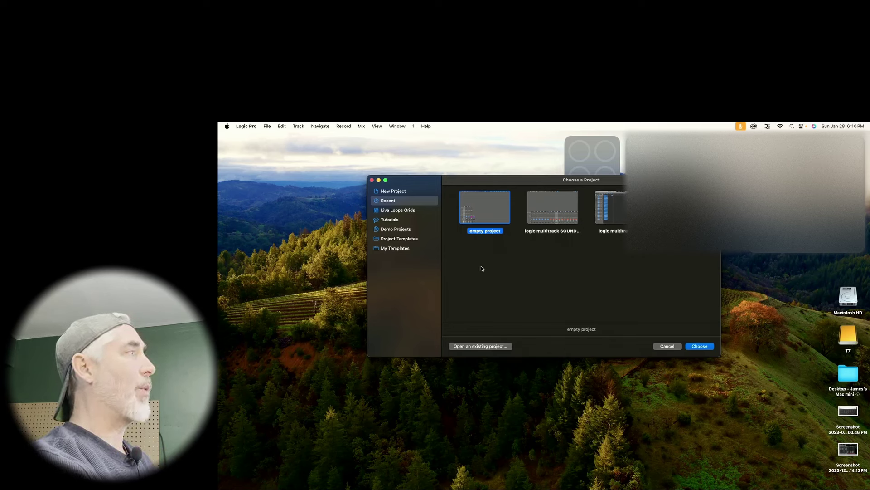
# Step: Create a new empty project and set the new Mic or Line tracks' audio input to start at Input 11
pyautogui.click(397, 190)
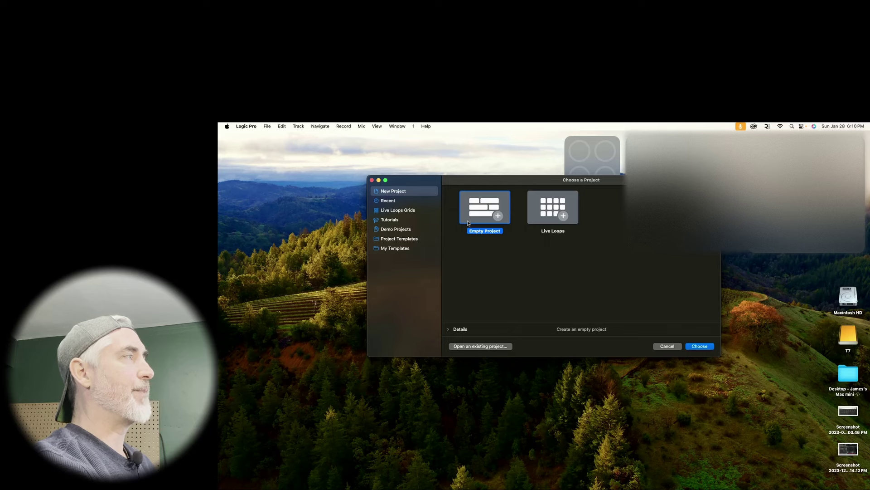
pyautogui.doubleClick(483, 212)
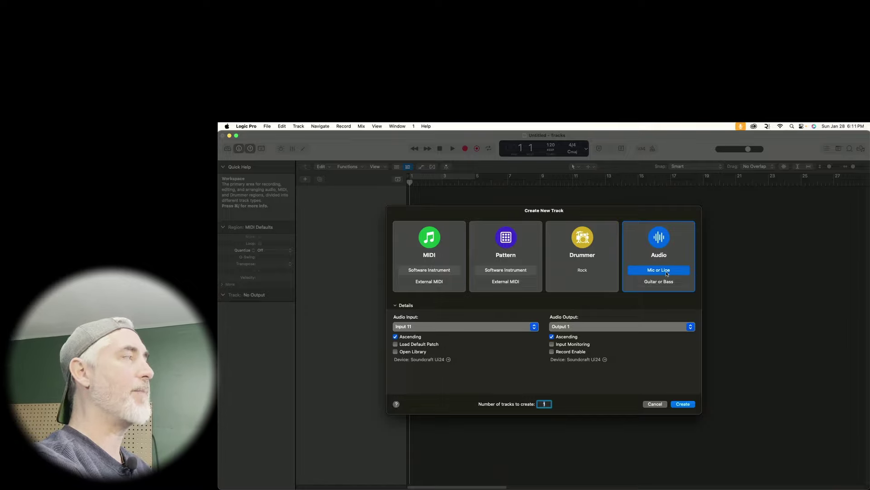
pyautogui.click(418, 326)
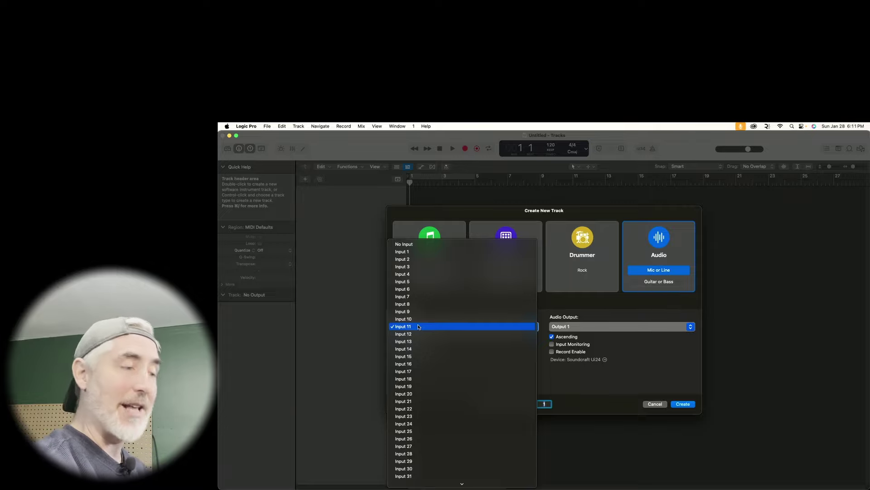
pyautogui.click(409, 327)
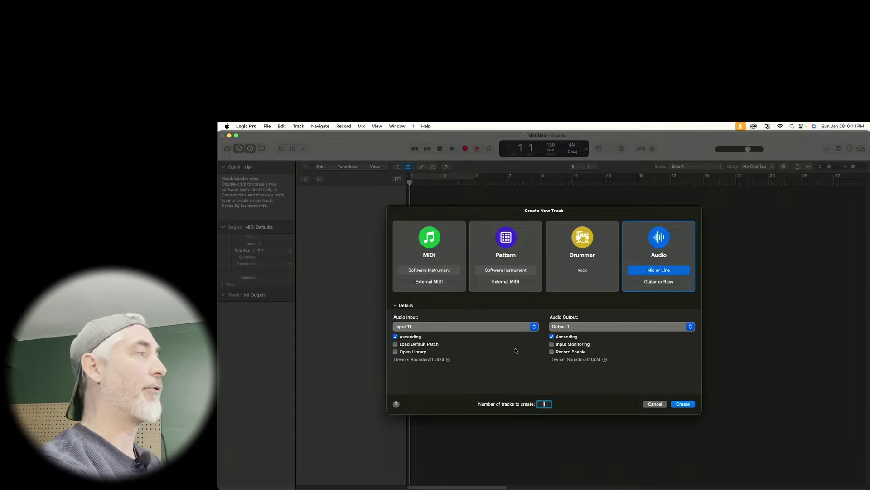
# Step: Set the audio output to start at mono Output 1 and create 10 audio tracks
pyautogui.click(568, 326)
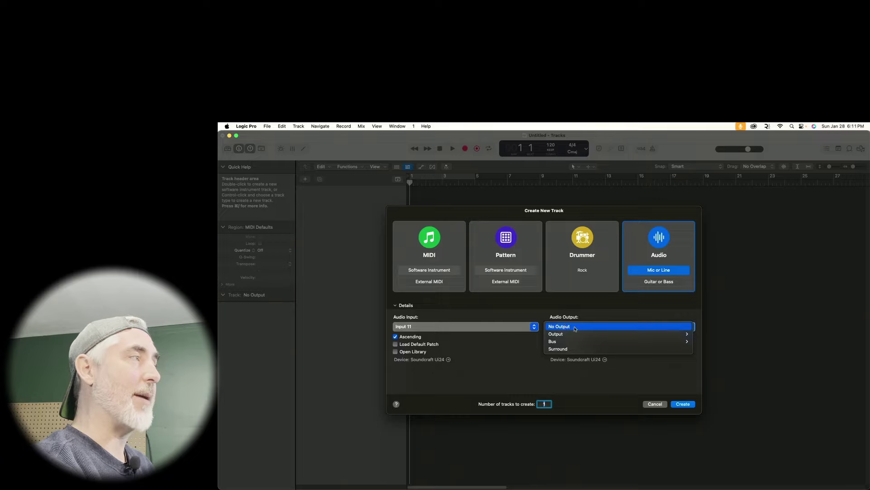
pyautogui.moveTo(561, 336)
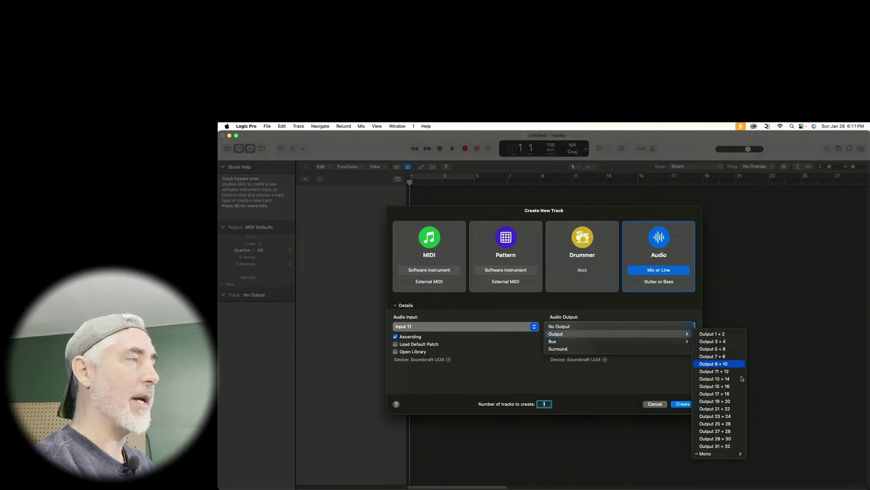
pyautogui.moveTo(718, 453)
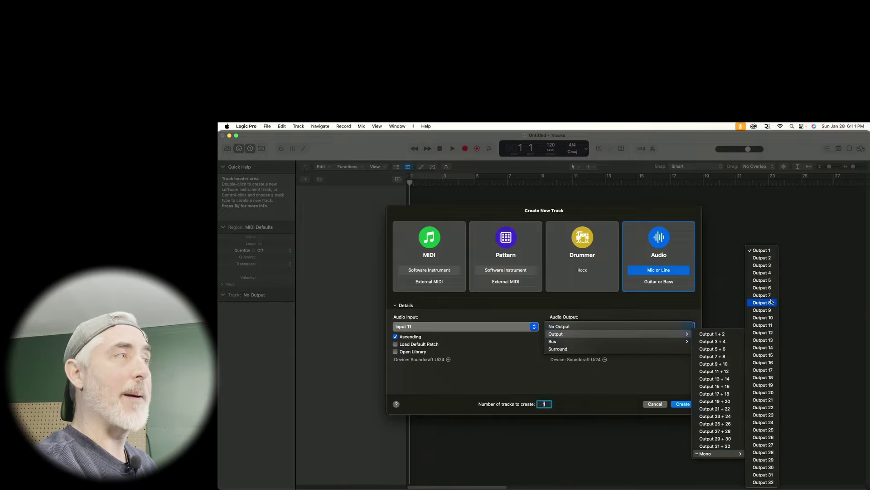
pyautogui.click(764, 252)
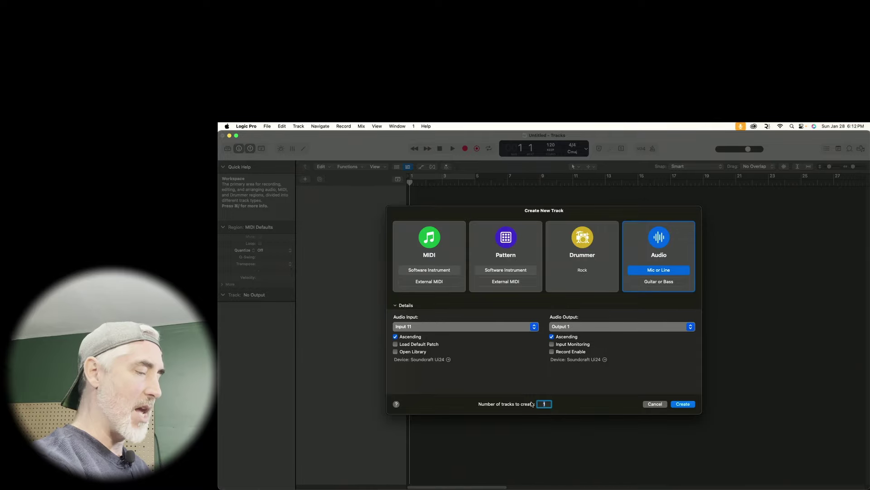
pyautogui.write('0')
pyautogui.press('Return')
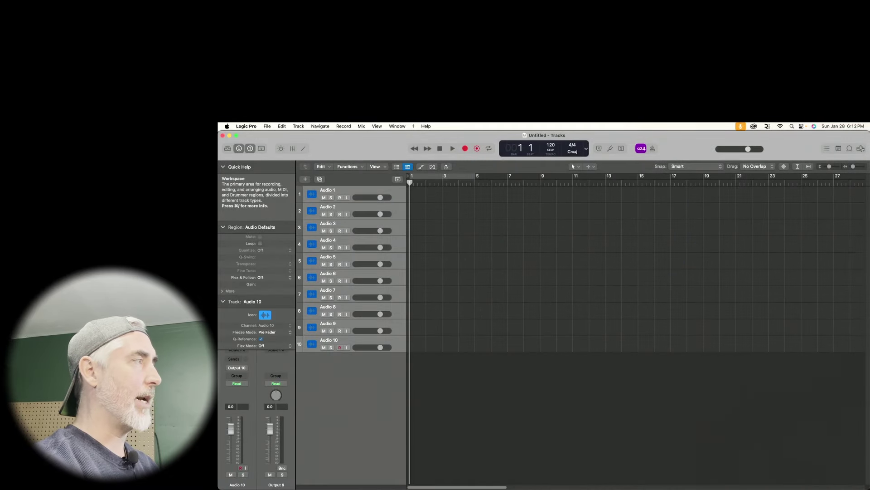
# Step: Open the Mixer as a separate window, enlarge it to show all the channel strips, and reposition it
pyautogui.press('x')
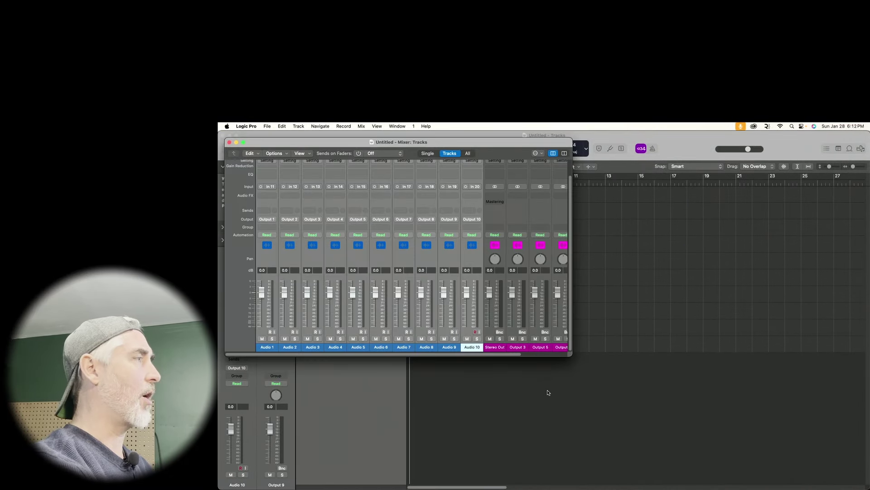
pyautogui.moveTo(571, 354); pyautogui.dragTo(764, 462)
pyautogui.moveTo(431, 167); pyautogui.dragTo(511, 170)
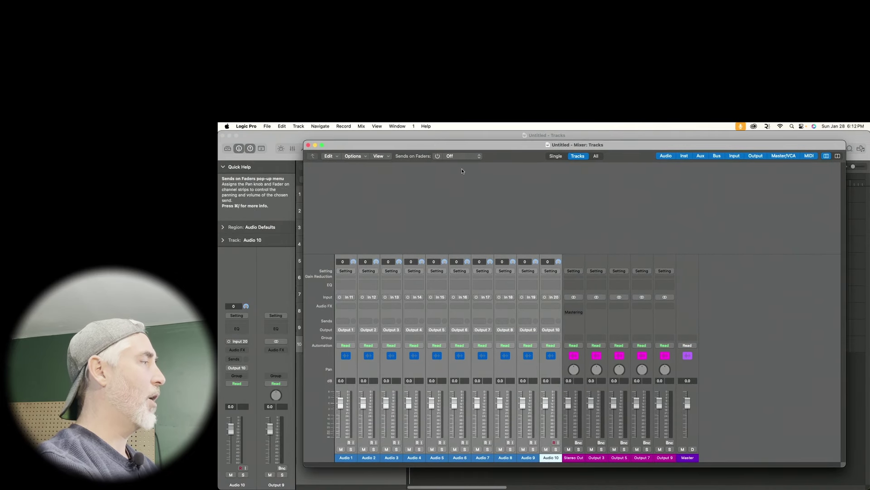
# Step: Select the Audio 1 channel strip and check the input and output assignments across the ten audio tracks
pyautogui.moveTo(346, 453); pyautogui.dragTo(563, 459)
pyautogui.click(347, 354)
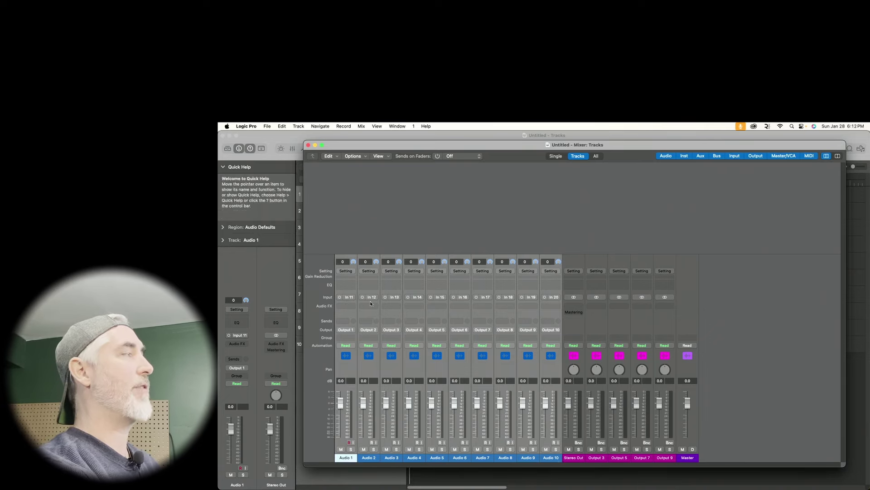
pyautogui.moveTo(392, 298)
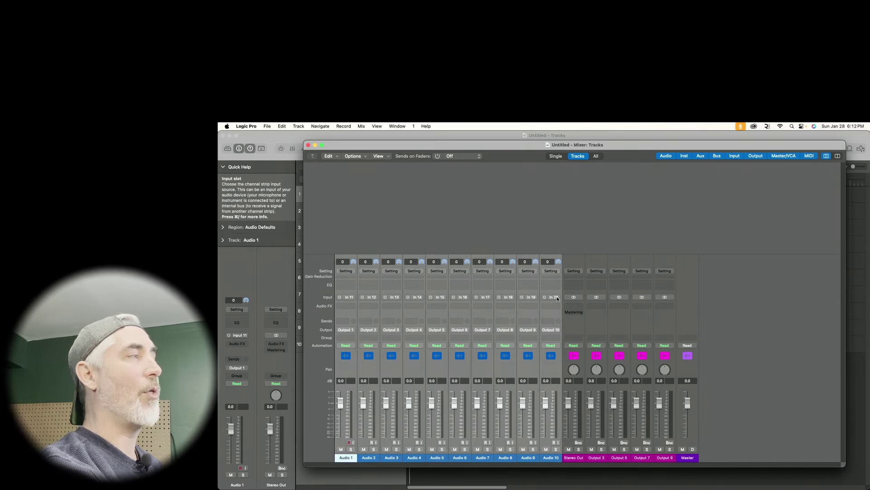
pyautogui.moveTo(346, 334)
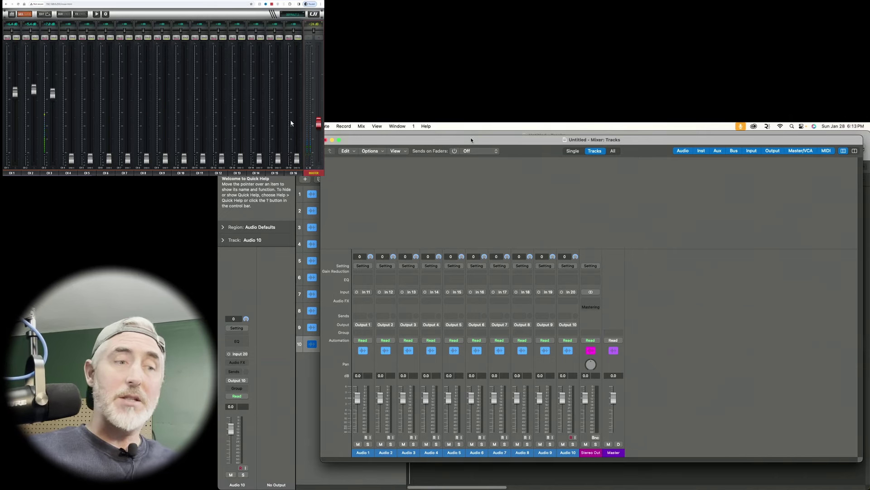
# Step: Close and reopen the Mixer window and place it beside the track list so both are visible
pyautogui.press('super+w')
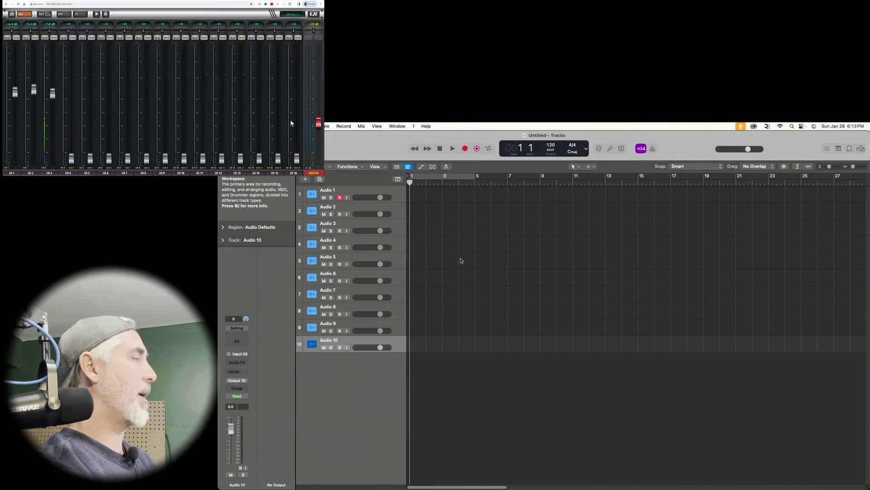
pyautogui.press('x')
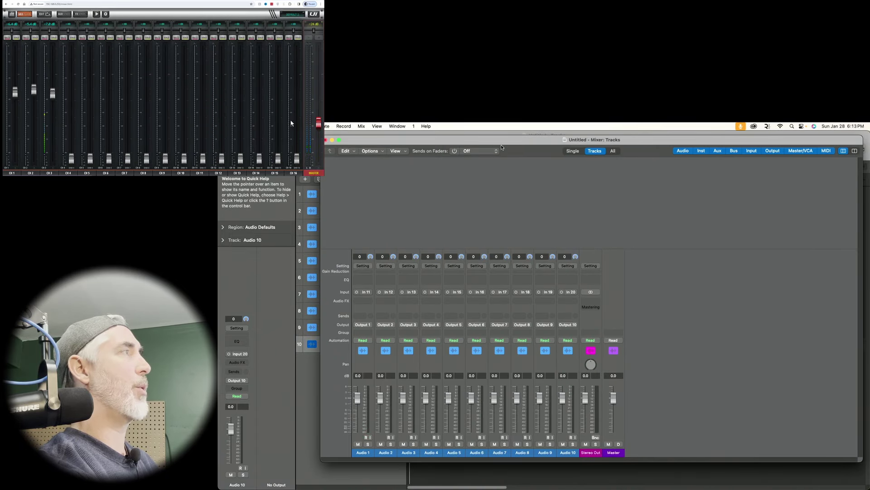
pyautogui.moveTo(553, 149); pyautogui.dragTo(700, 151)
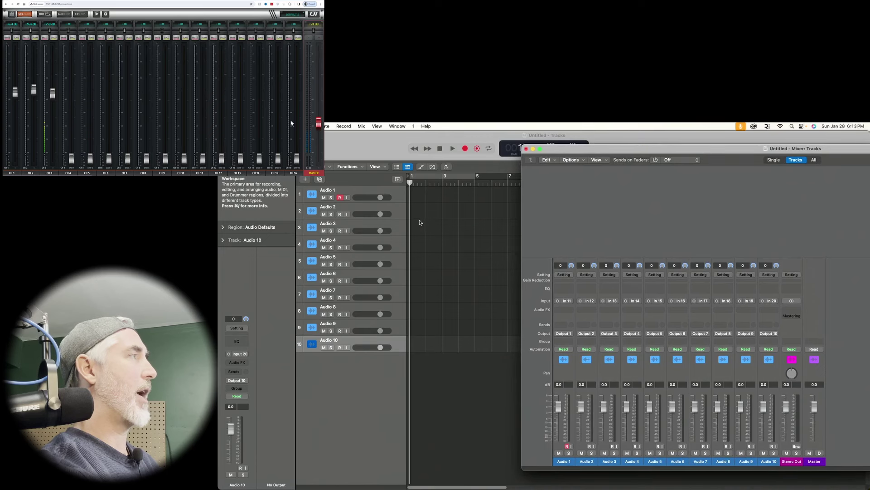
pyautogui.press('x')
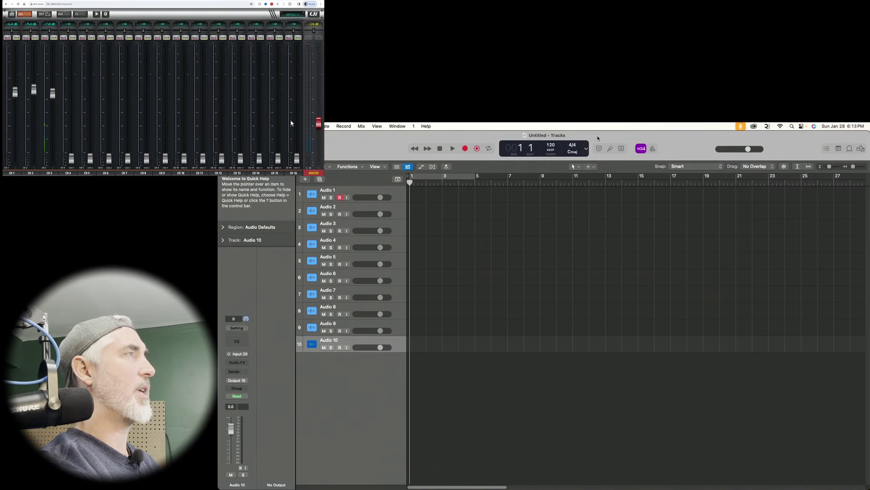
pyautogui.press('x')
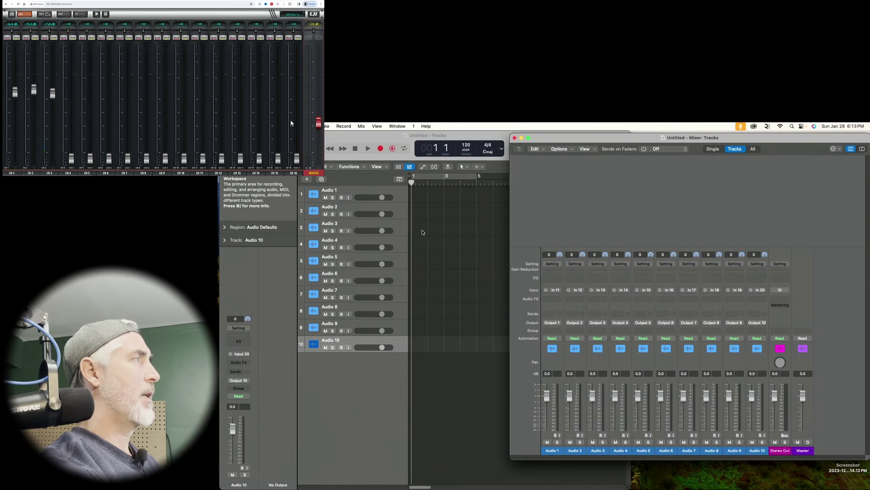
# Step: Place the playhead at bar 2 beat 2 with cycle mode off, and bring the Mixer window back to the front
pyautogui.click(435, 178)
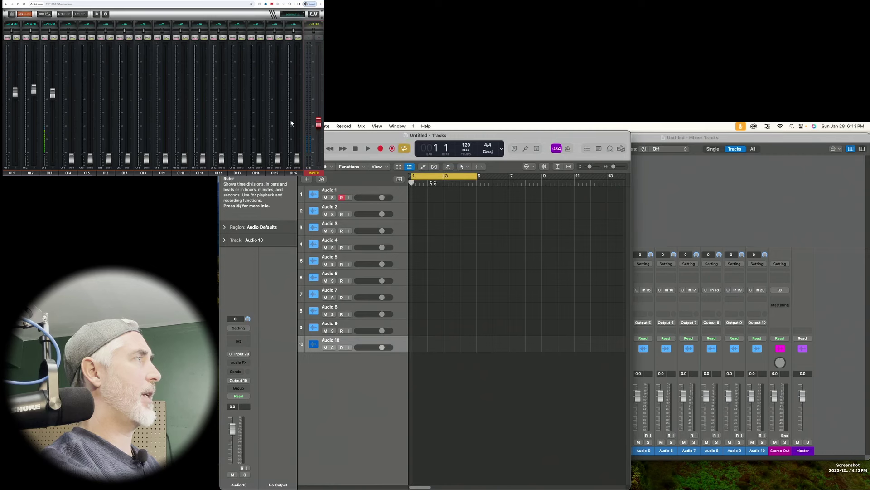
pyautogui.click(434, 183)
pyautogui.click(435, 177)
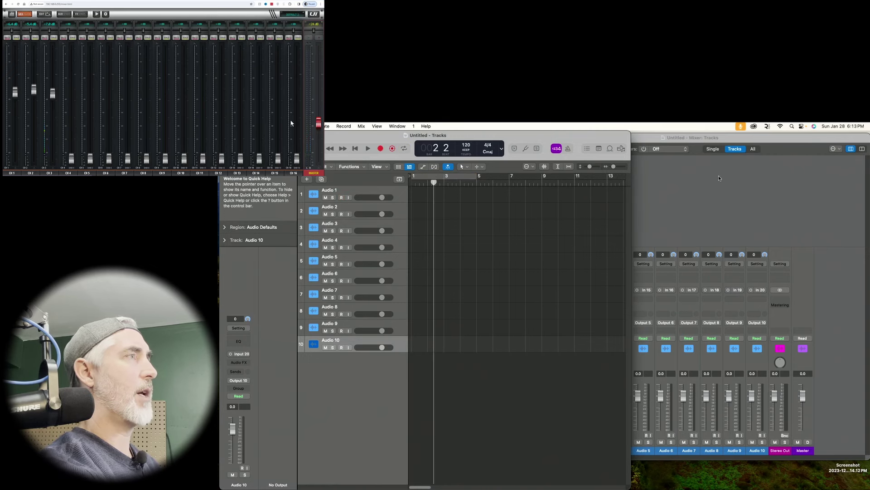
pyautogui.click(758, 305)
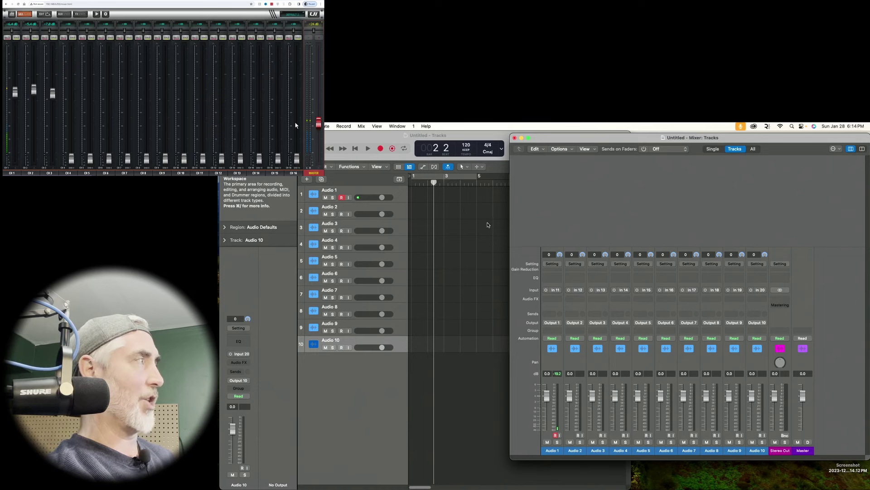
# Step: Record a short take on Audio 1 from bar 2 beat 2 to about bar 5, and play it back from its start
pyautogui.press('r')
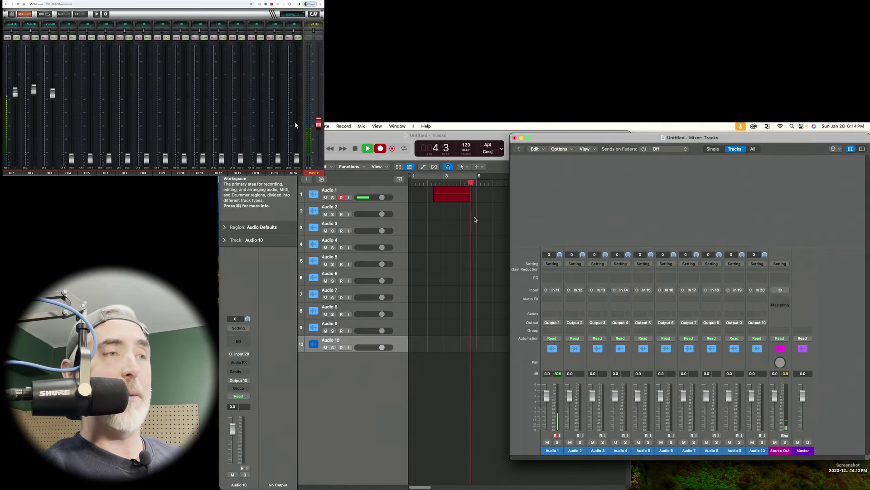
pyautogui.press('space')
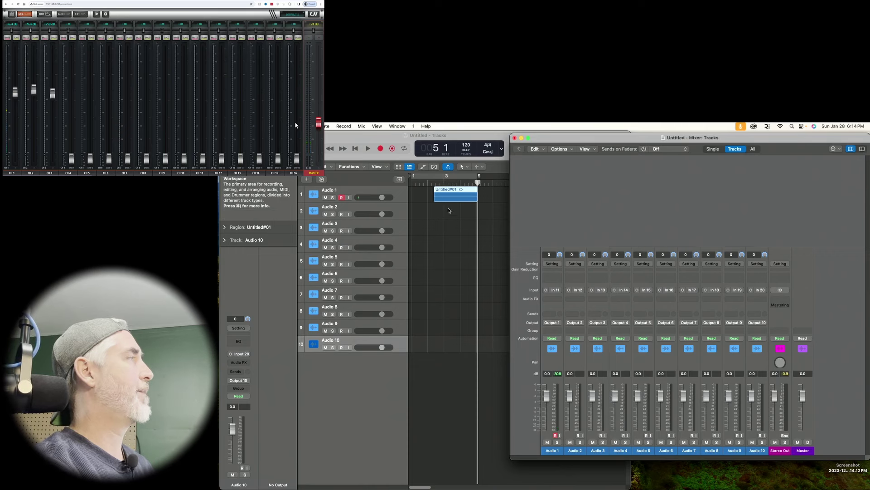
pyautogui.doubleClick(437, 184)
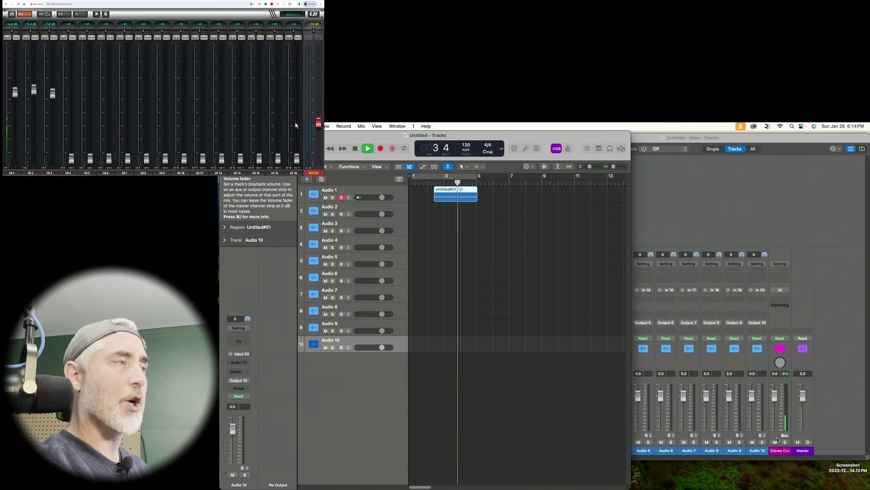
# Step: Stop playback, and in the Soundcraft Ui mixer patch channel 4 to USB-DAW Slot 1 and return to the mix view
pyautogui.click(786, 421)
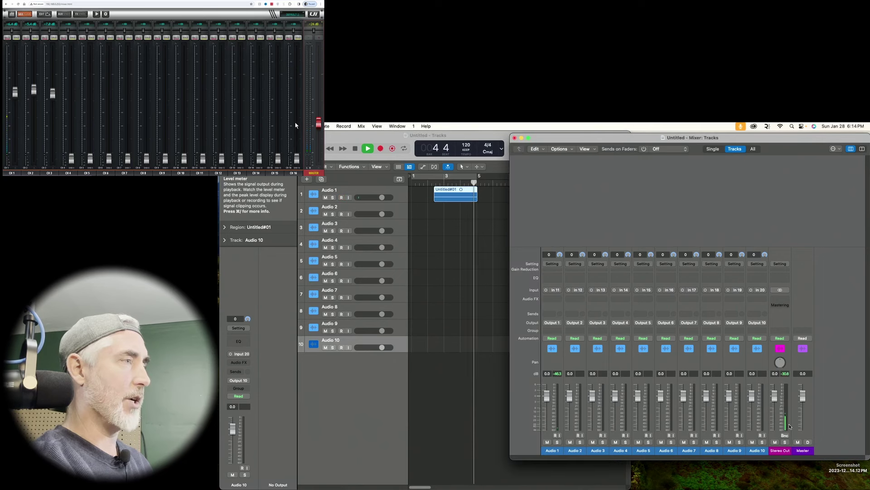
pyautogui.press('space')
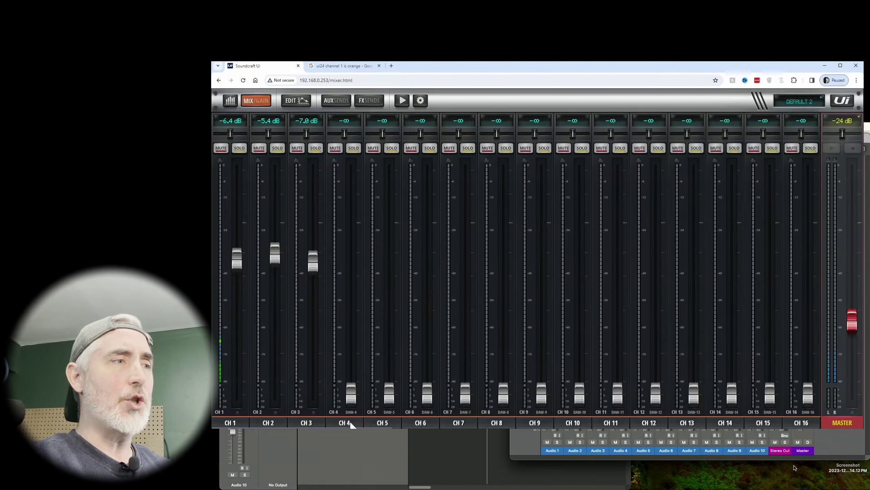
pyautogui.click(68, 172)
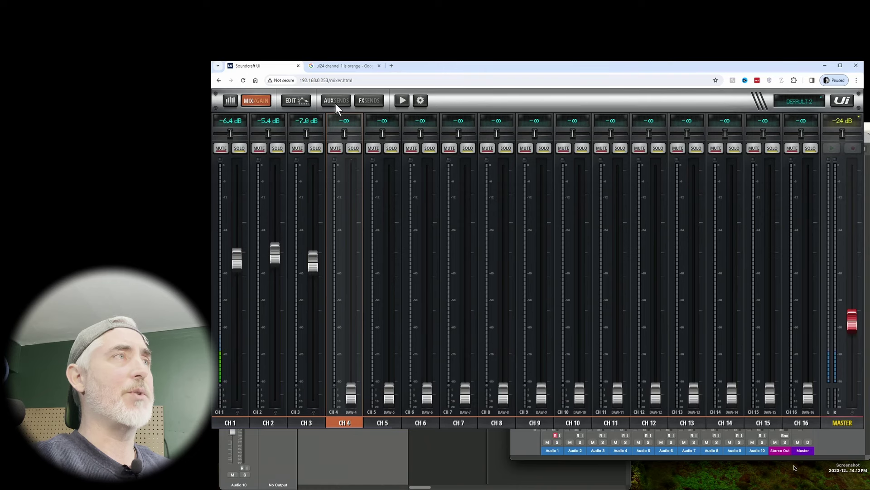
pyautogui.click(295, 100)
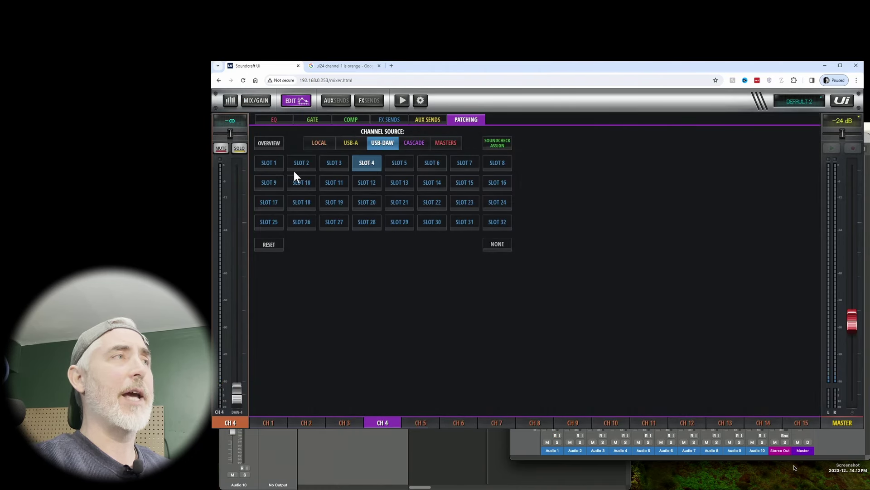
pyautogui.click(272, 164)
pyautogui.click(256, 100)
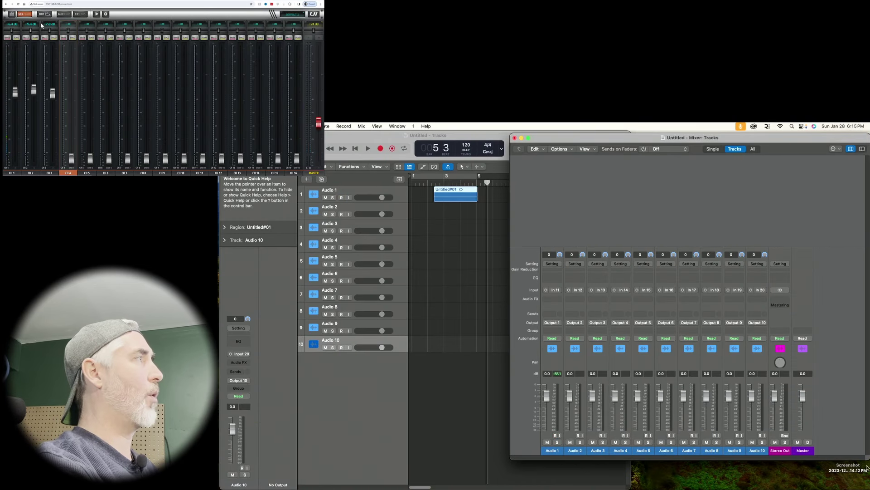
# Step: Play the Audio 1 take from bar 2 beat 3 while raising the Ui channel 4 and master faders, then replay it and stop
pyautogui.click(436, 182)
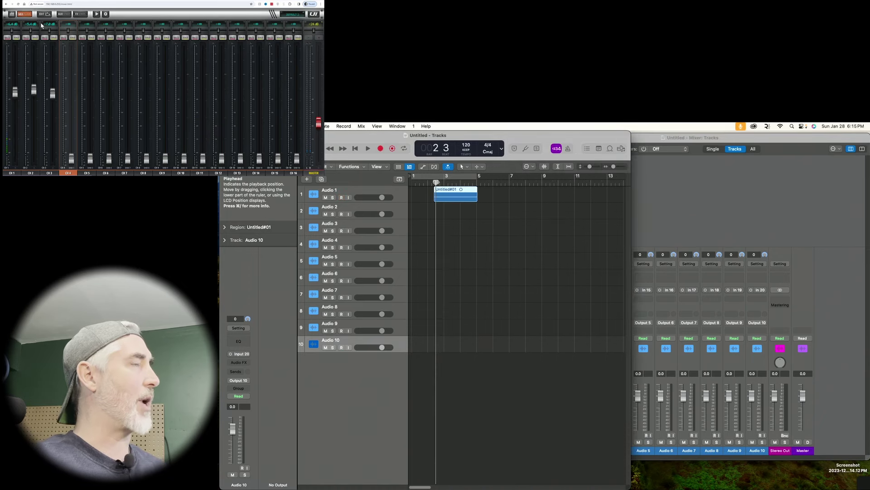
pyautogui.press('space')
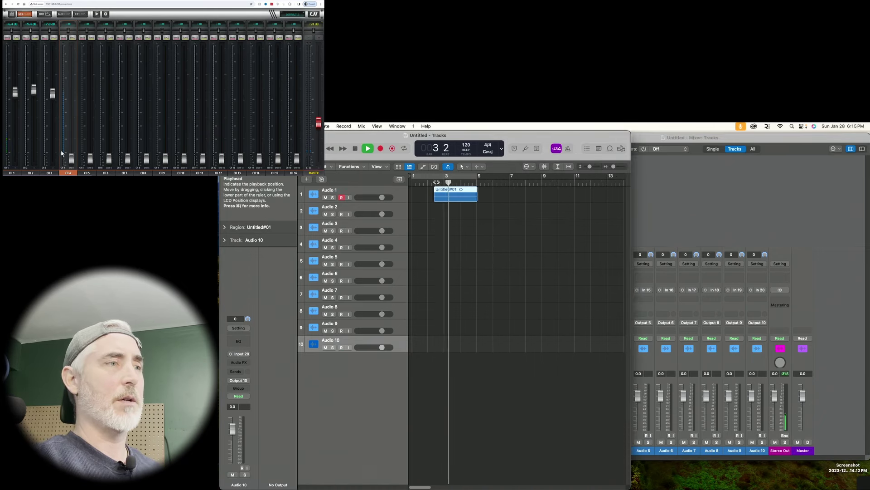
pyautogui.moveTo(71, 158); pyautogui.dragTo(72, 59)
pyautogui.moveTo(318, 123); pyautogui.dragTo(319, 114)
pyautogui.press('space')
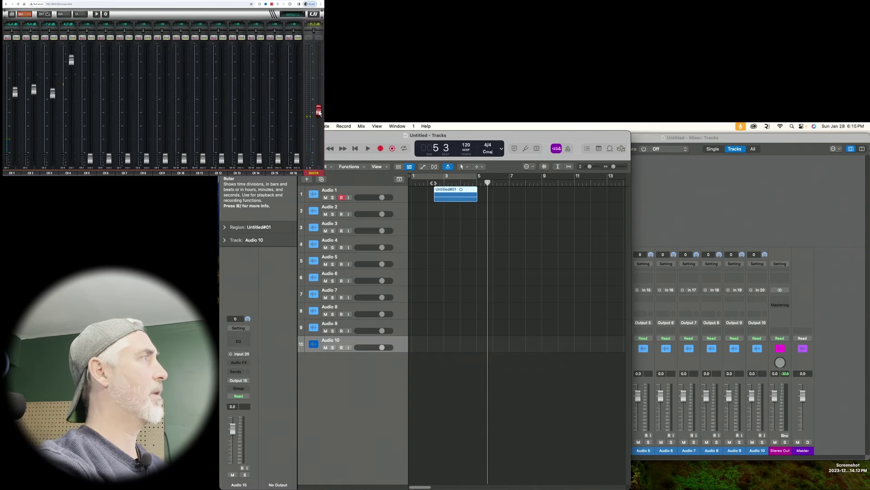
pyautogui.press('space')
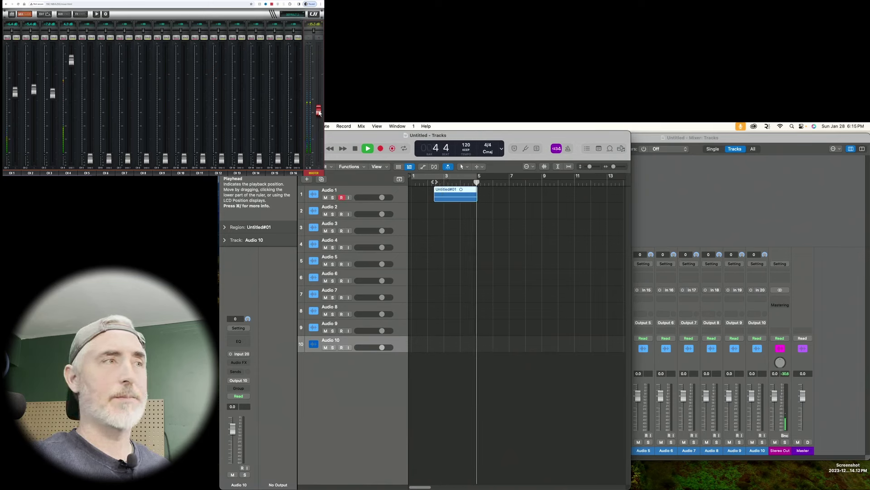
pyautogui.press('space')
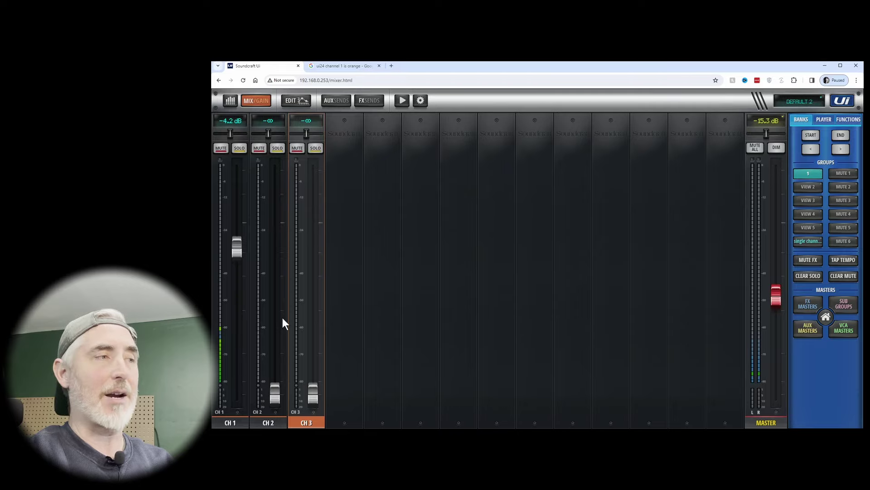
# Step: Patch Ui channel 2 to USB-DAW Slot 1 as its channel source
pyautogui.click(268, 421)
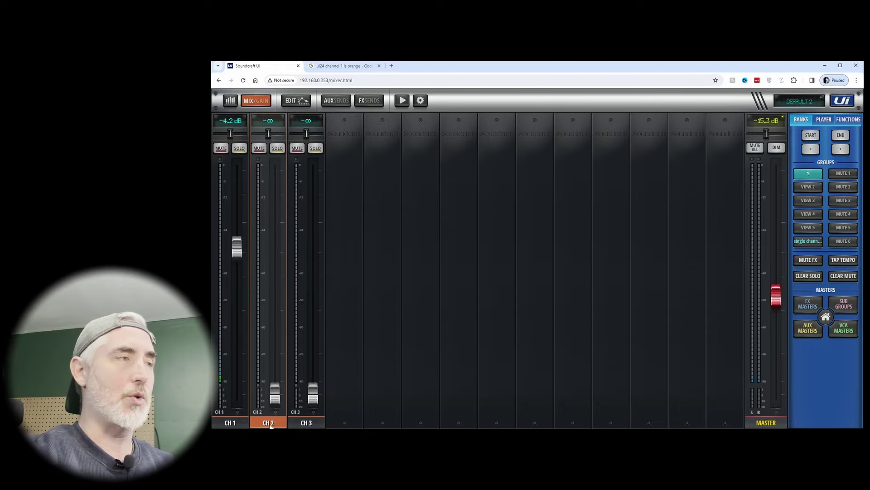
pyautogui.click(301, 101)
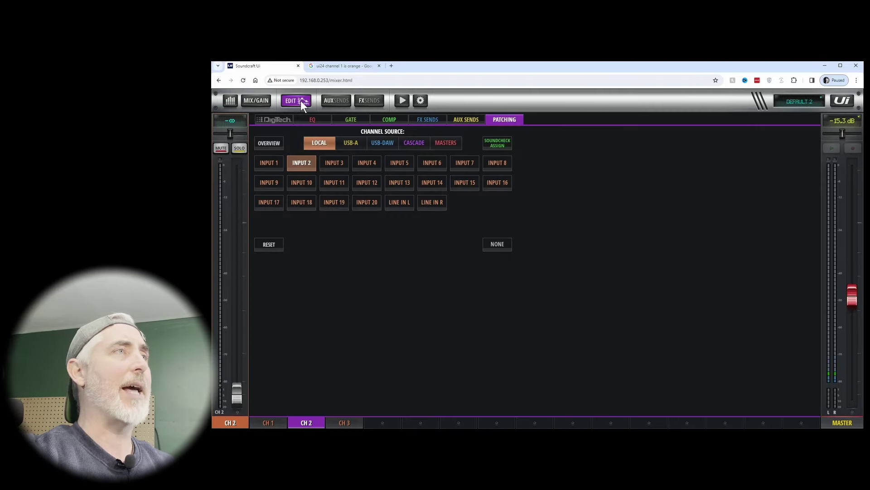
pyautogui.click(391, 142)
pyautogui.click(273, 164)
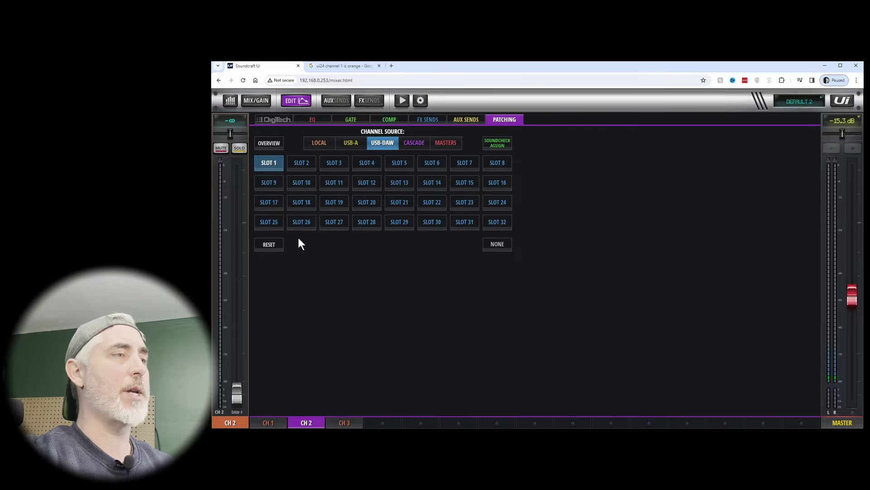
# Step: Patch Ui channel 3 to USB-DAW Slot 2, and lower channel 1's fader to -4.4 dB in the mix view
pyautogui.click(352, 423)
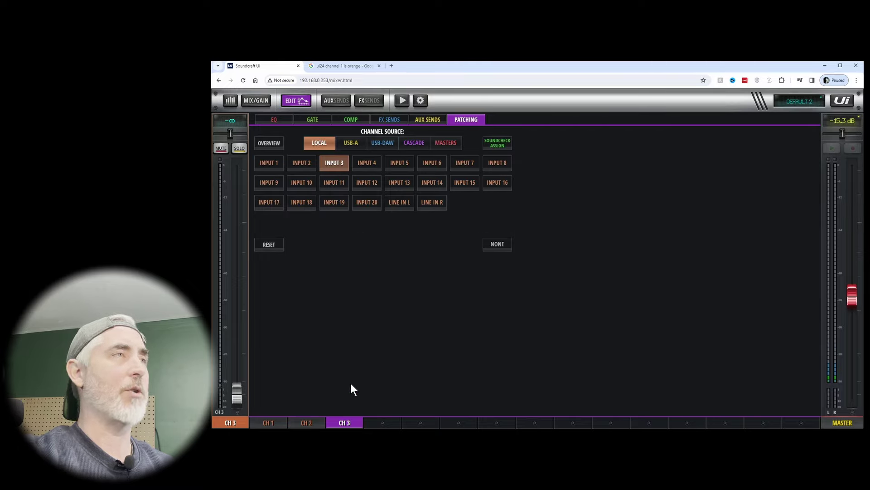
pyautogui.click(390, 142)
pyautogui.click(303, 165)
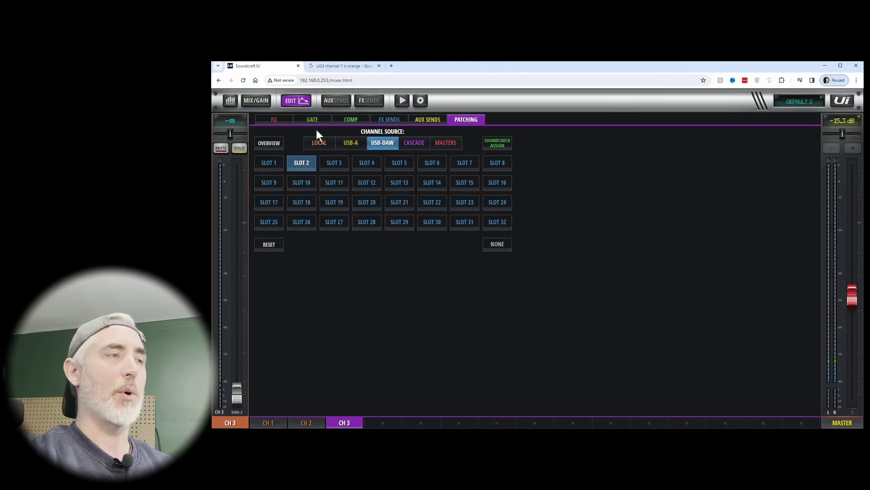
pyautogui.click(293, 101)
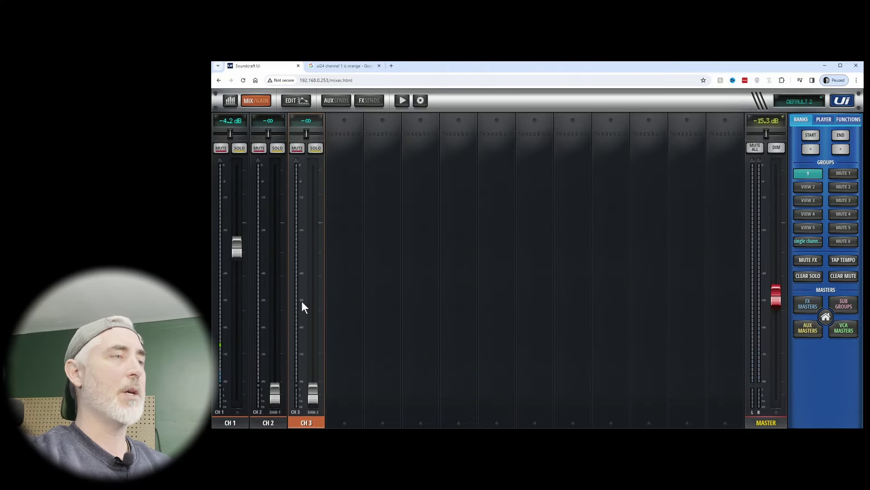
pyautogui.moveTo(236, 245)
pyautogui.mouseDown()
pyautogui.moveTo(235, 238)
pyautogui.moveTo(238, 247)
pyautogui.mouseUp()
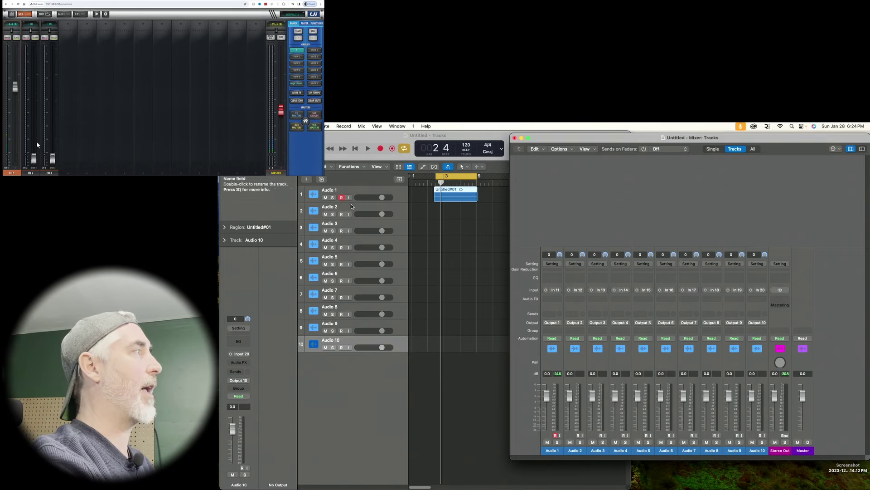
# Step: Play back the Audio 1 take in Logic, raise Ui channel 2's fader to hear it, and stop playback
pyautogui.click(456, 216)
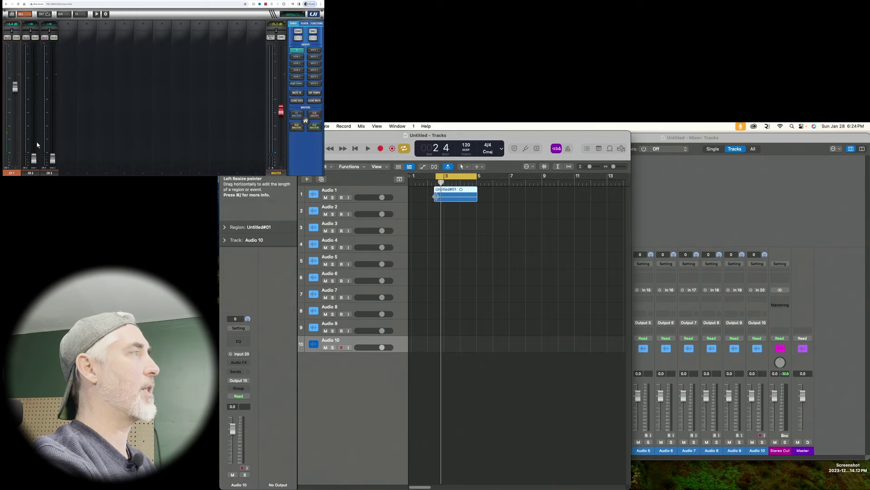
pyautogui.press('space')
pyautogui.moveTo(37, 145); pyautogui.dragTo(34, 87)
pyautogui.press('space')
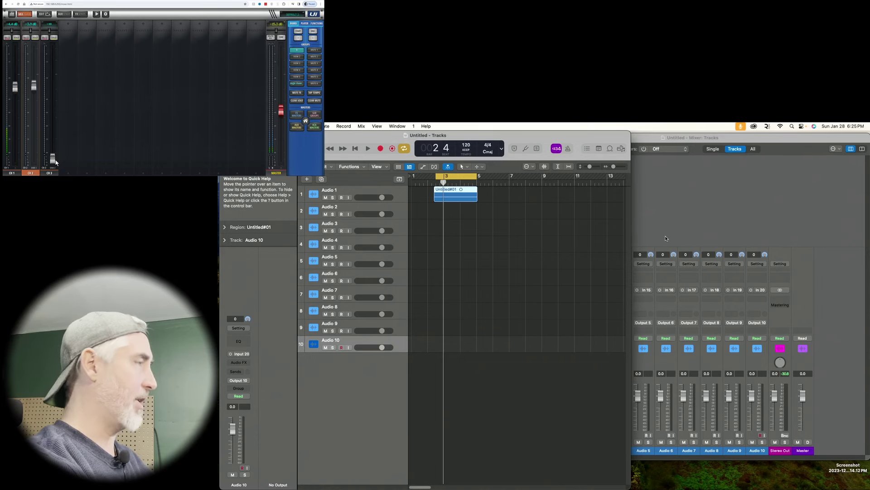
# Step: Bring up the Logic Mixer window and set Audio 1's output to mono Output 2
pyautogui.press('super+2')
pyautogui.press('super+2')
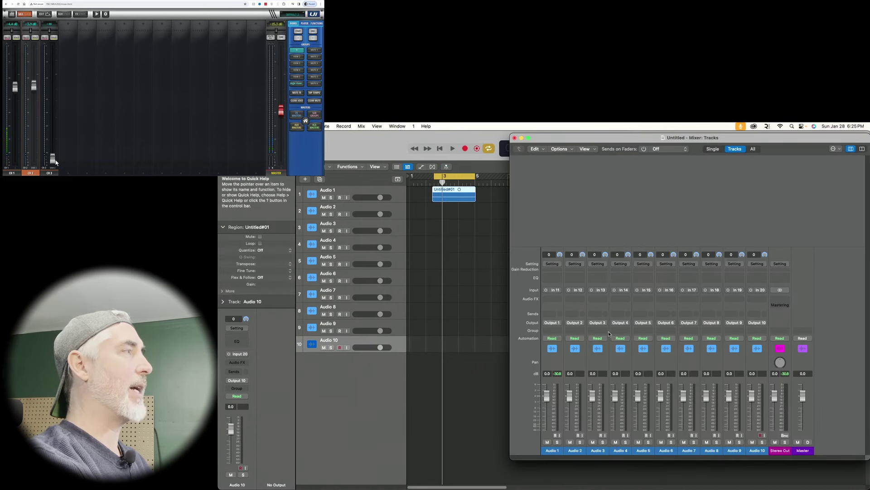
pyautogui.click(555, 324)
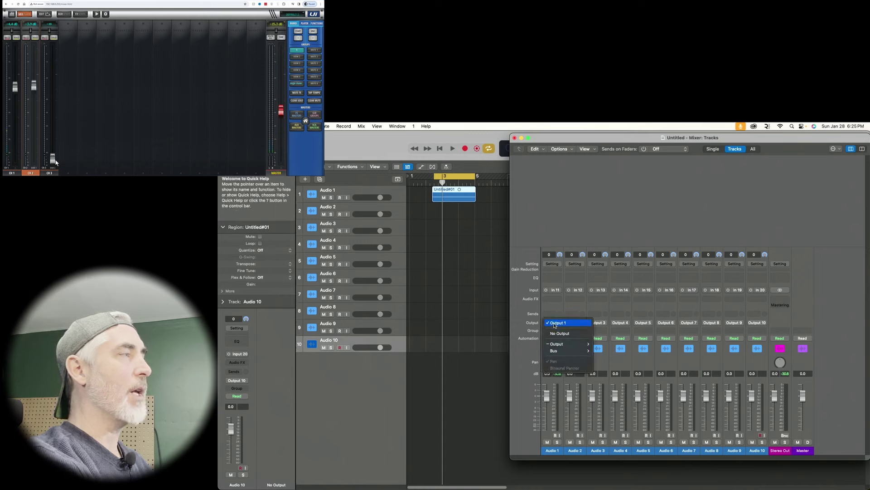
pyautogui.moveTo(569, 346)
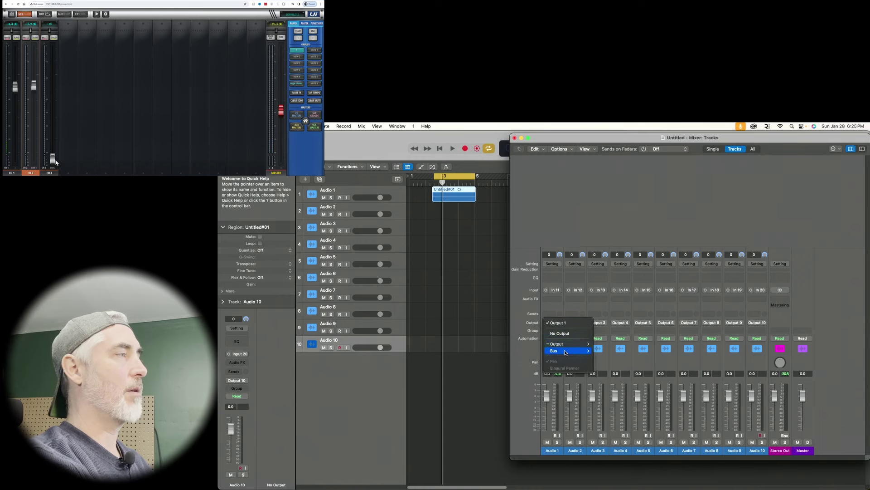
pyautogui.moveTo(633, 464)
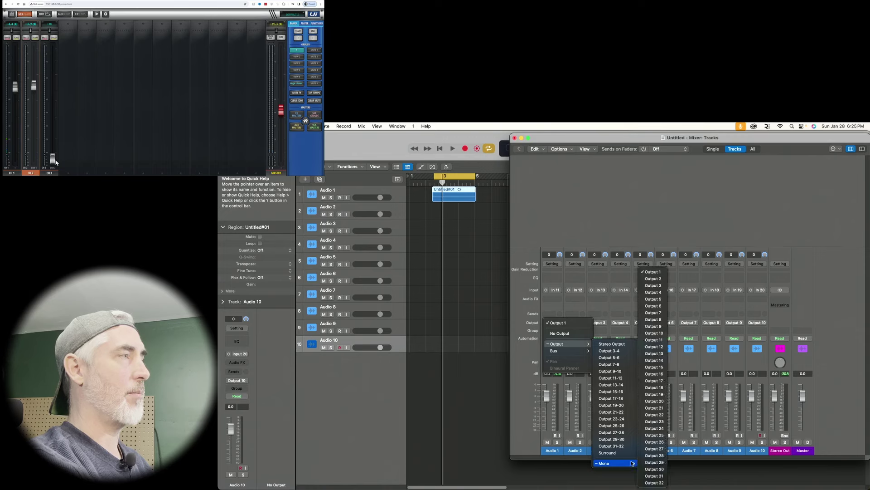
pyautogui.click(653, 279)
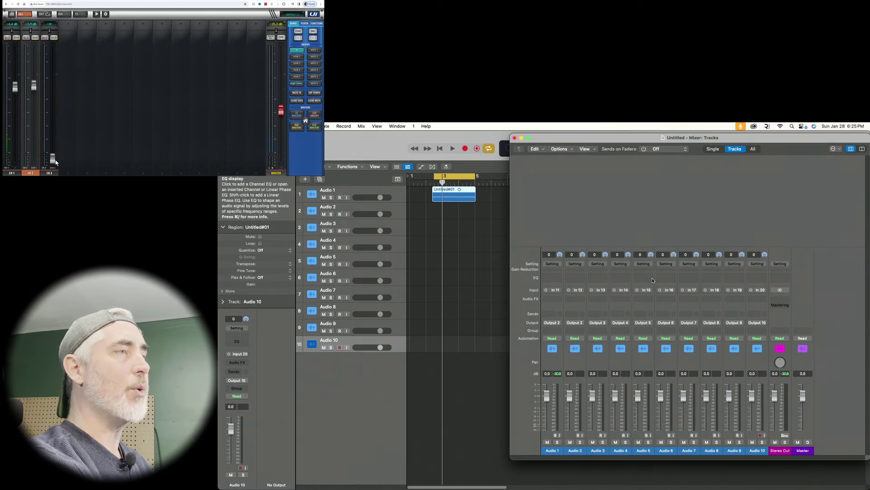
# Step: Play the Audio 1 take to check its signal on Ui channel 3, and stop playback
pyautogui.press('space')
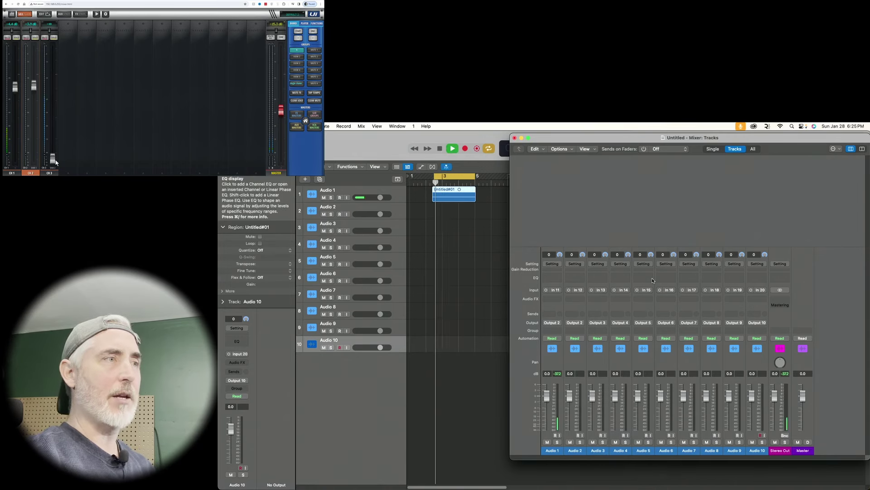
pyautogui.moveTo(53, 158)
pyautogui.mouseDown()
pyautogui.moveTo(53, 71)
pyautogui.moveTo(53, 172)
pyautogui.mouseUp()
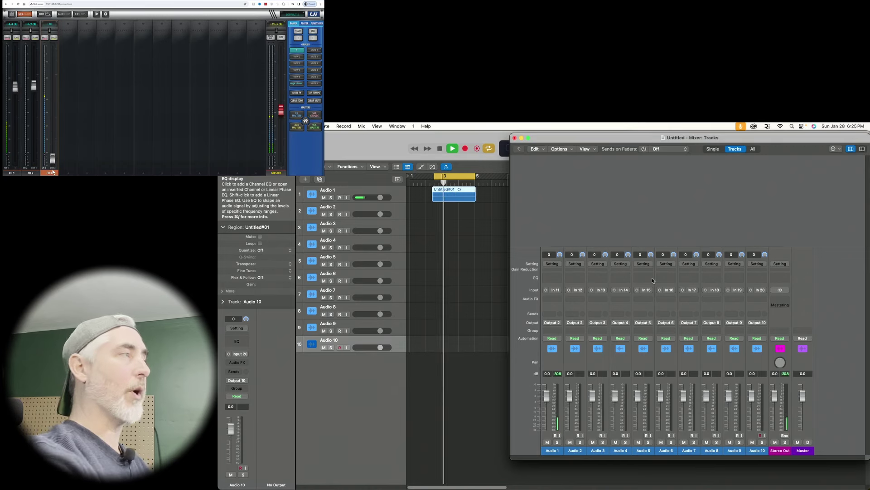
pyautogui.press('space')
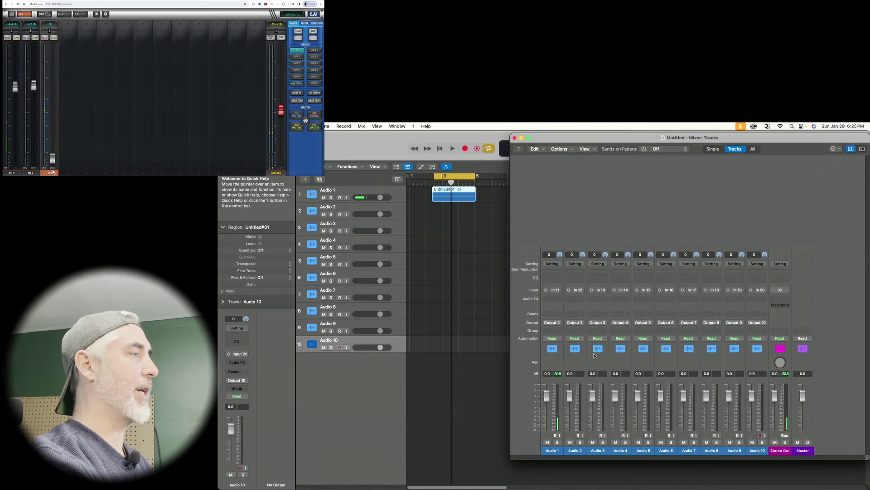
# Step: Set Audio 1's output to Stereo Output in the Logic Mixer
pyautogui.click(551, 323)
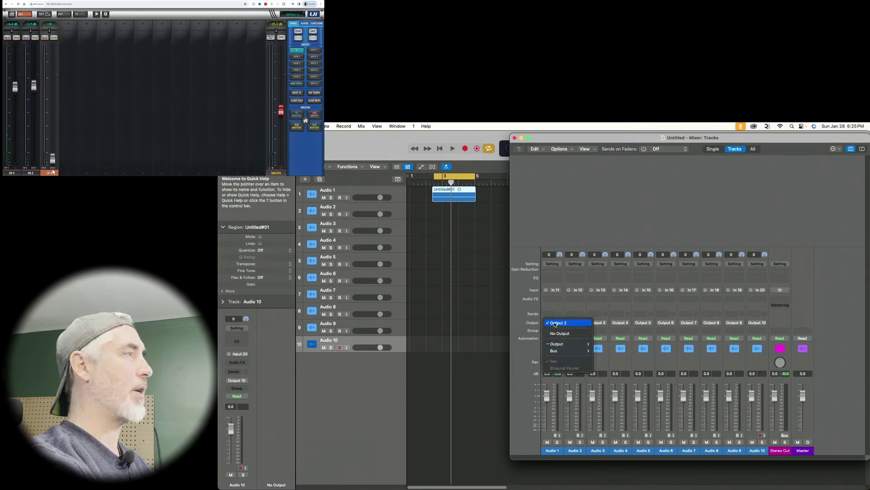
pyautogui.moveTo(557, 346)
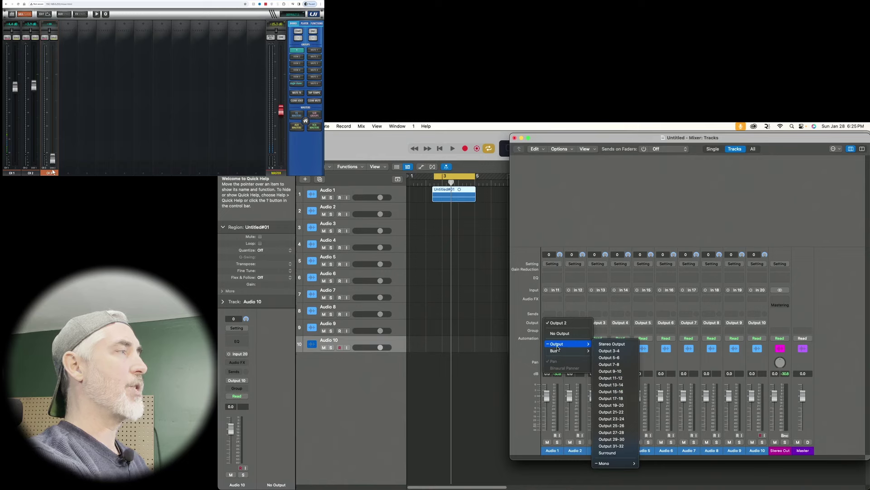
pyautogui.click(623, 347)
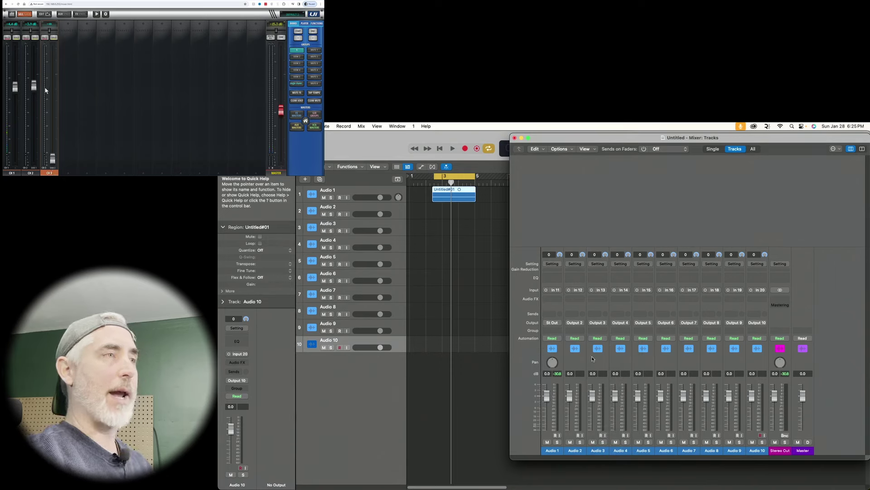
# Step: Pull Ui channel 2's fader fully down and play the take to check the meters on channels 2 and 3
pyautogui.moveTo(46, 90); pyautogui.dragTo(44, 160)
pyautogui.click(53, 172)
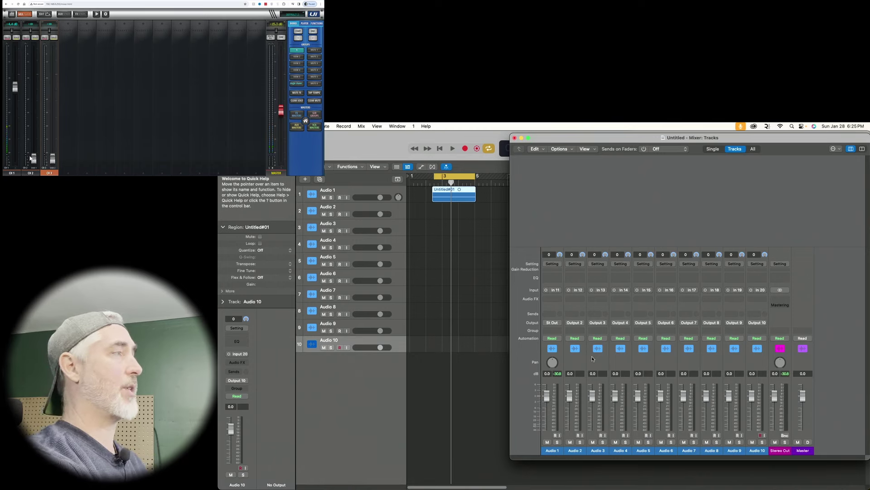
pyautogui.press('space')
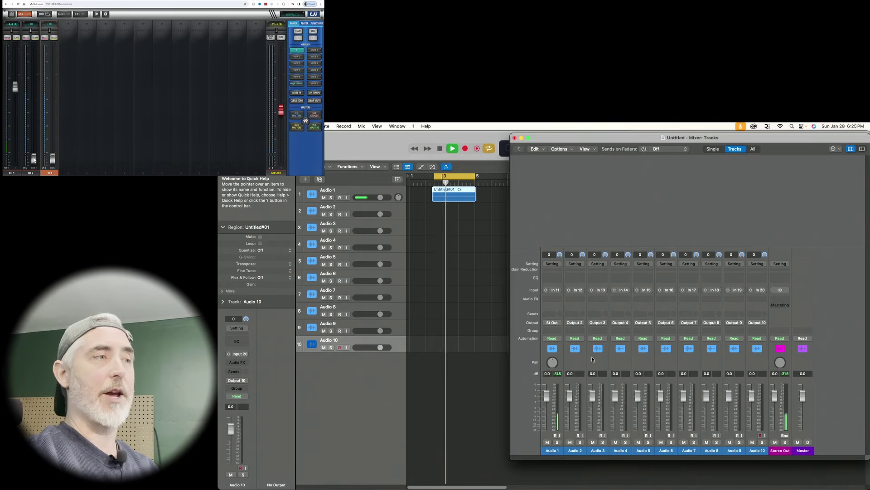
pyautogui.moveTo(32, 159); pyautogui.dragTo(53, 159)
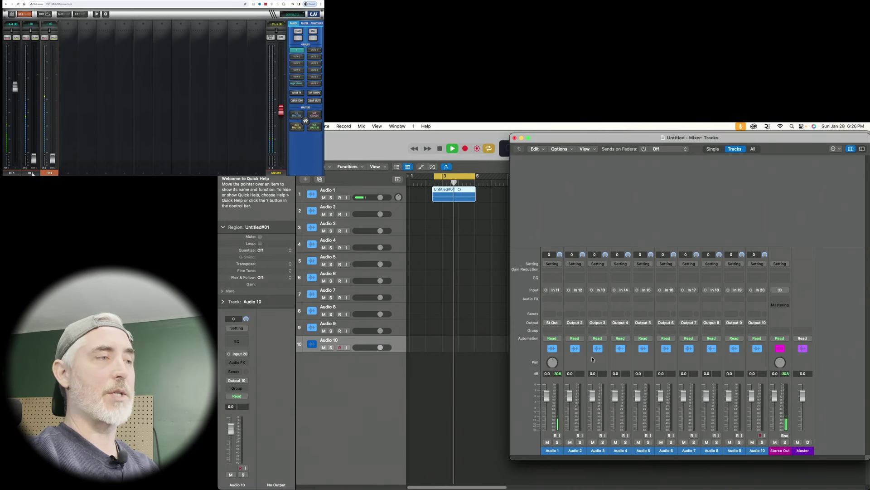
# Step: Stereo-link Ui channels 2 and 3, and test the linked faders by moving channel 3, leaving both fully down
pyautogui.click(31, 173)
pyautogui.click(277, 420)
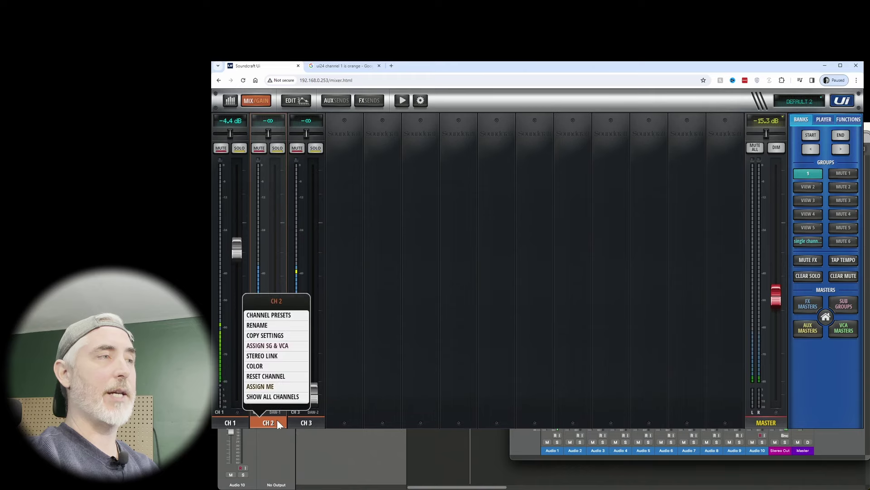
pyautogui.click(276, 356)
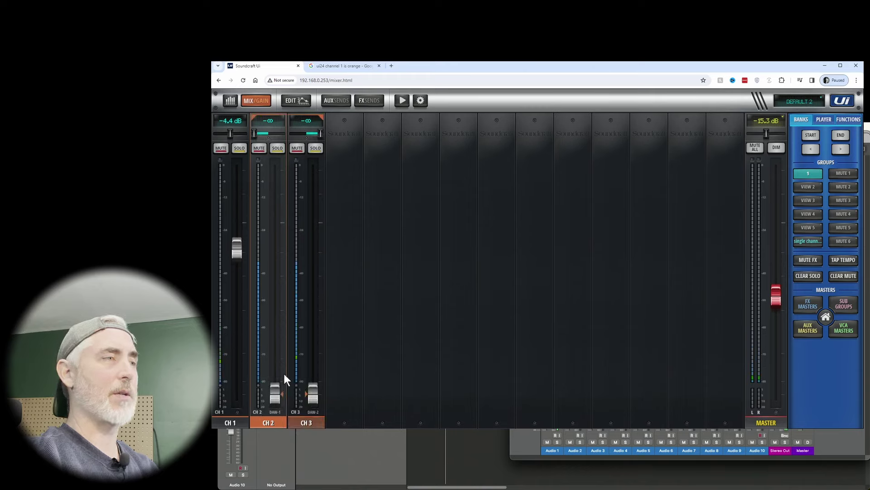
pyautogui.moveTo(309, 393)
pyautogui.mouseDown()
pyautogui.moveTo(325, 209)
pyautogui.moveTo(303, 399)
pyautogui.mouseUp()
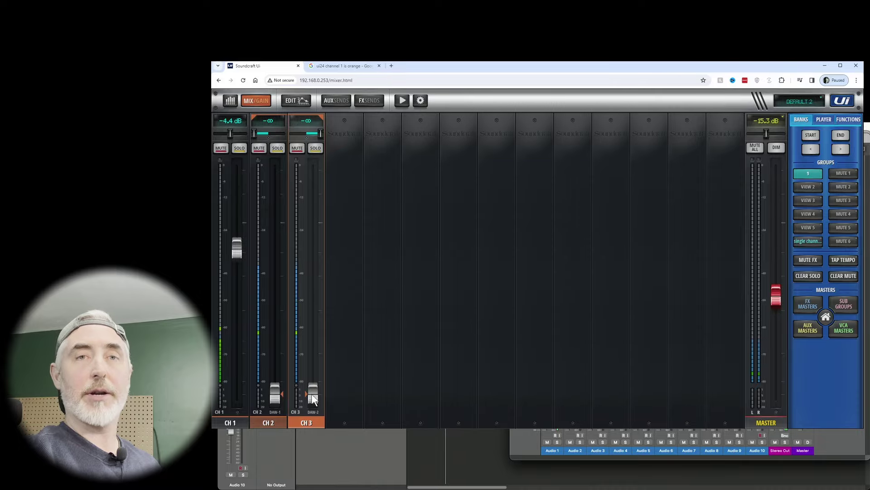
pyautogui.moveTo(311, 394); pyautogui.dragTo(319, 418)
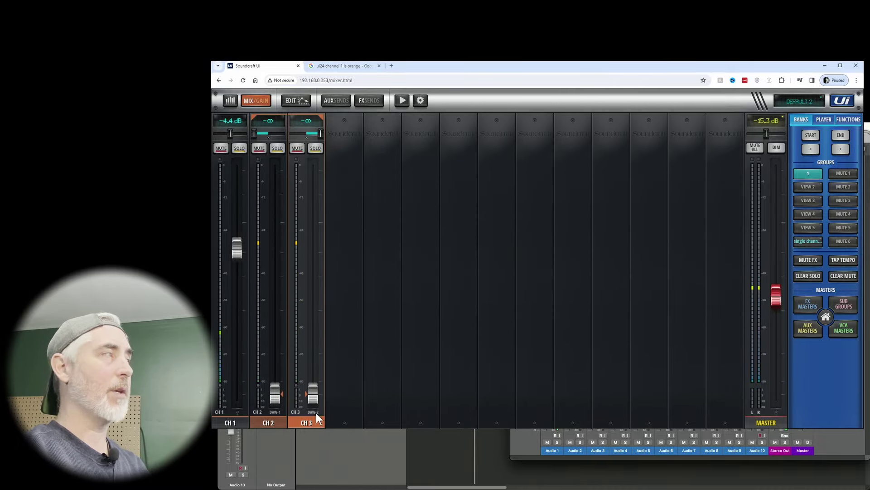